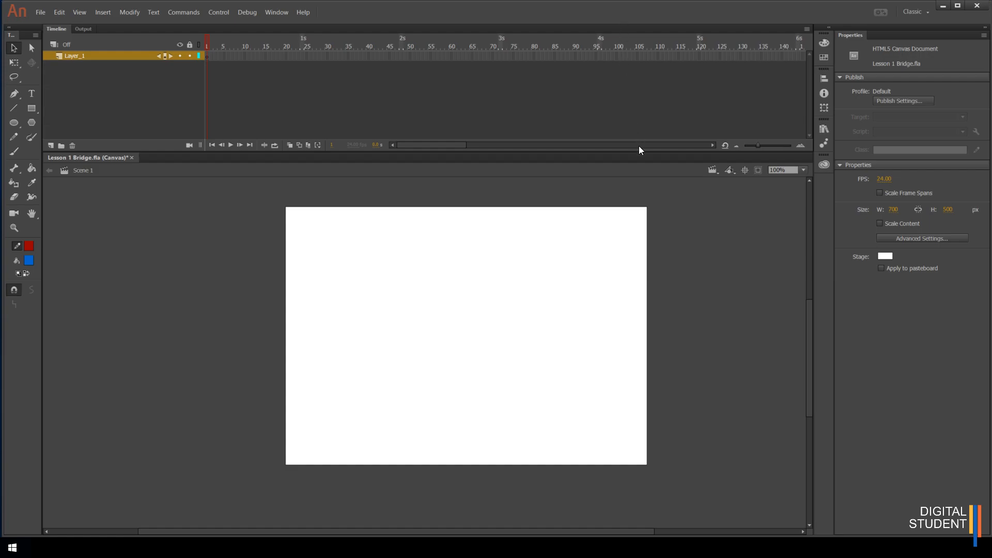
With the Line tool, draw a long horizontal line and a diagonal line branching down from it
left_click(16, 109)
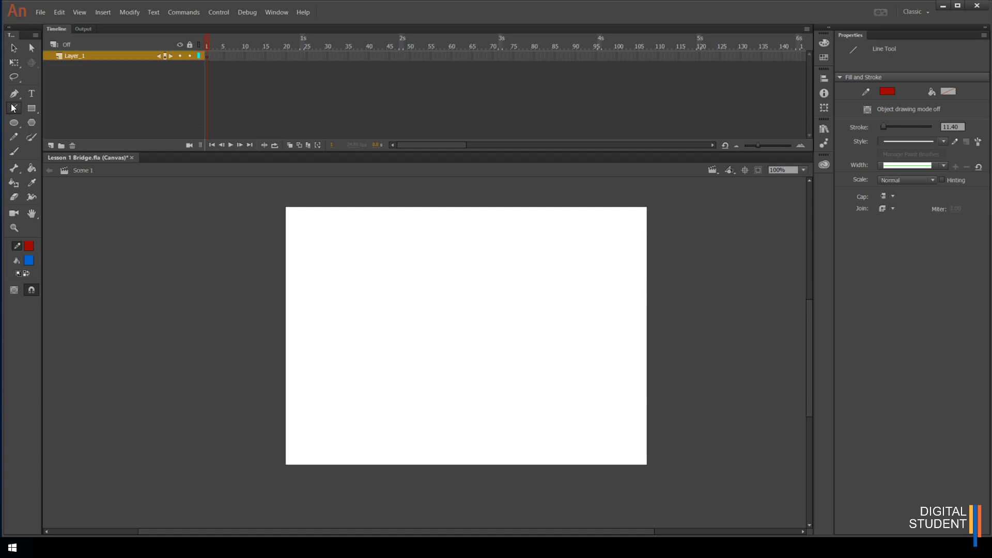
mouse_move(334, 337)
left_mouse_down()
mouse_move(520, 326)
mouse_move(549, 277)
mouse_move(569, 336)
mouse_move(430, 415)
mouse_move(356, 348)
mouse_move(413, 330)
mouse_move(489, 329)
mouse_move(520, 259)
mouse_move(549, 262)
mouse_move(569, 334)
mouse_move(542, 377)
mouse_move(532, 372)
mouse_move(582, 317)
mouse_move(583, 362)
mouse_move(584, 336)
left_mouse_up()
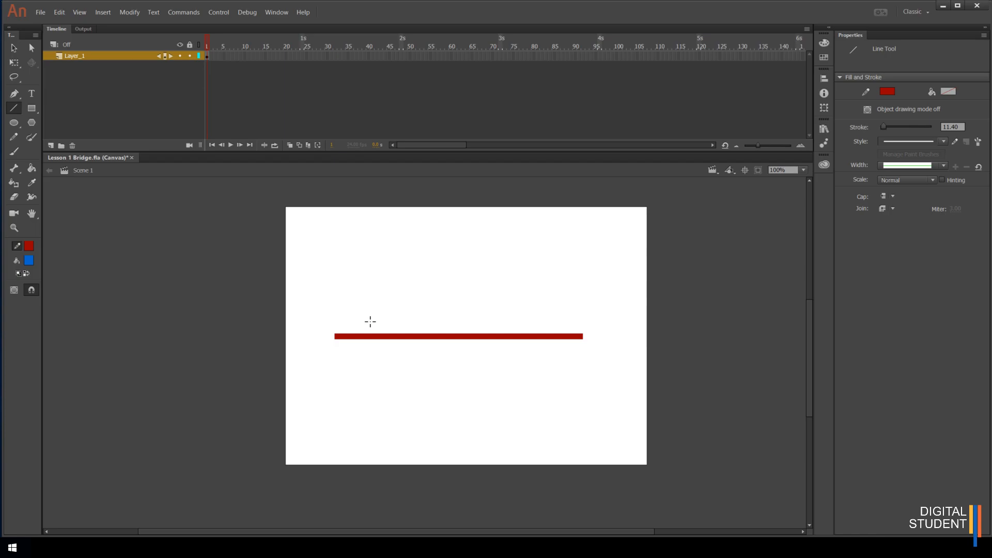
left_click_drag(377, 336, 508, 409)
left_click_drag(439, 405, 422, 402)
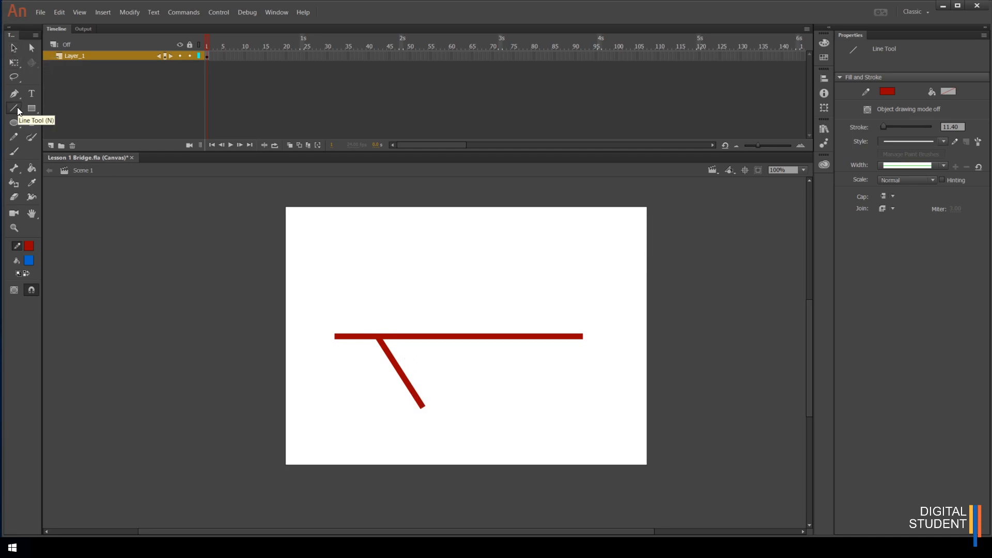
Select the diagonal line with the Selection tool and delete it
left_click(14, 47)
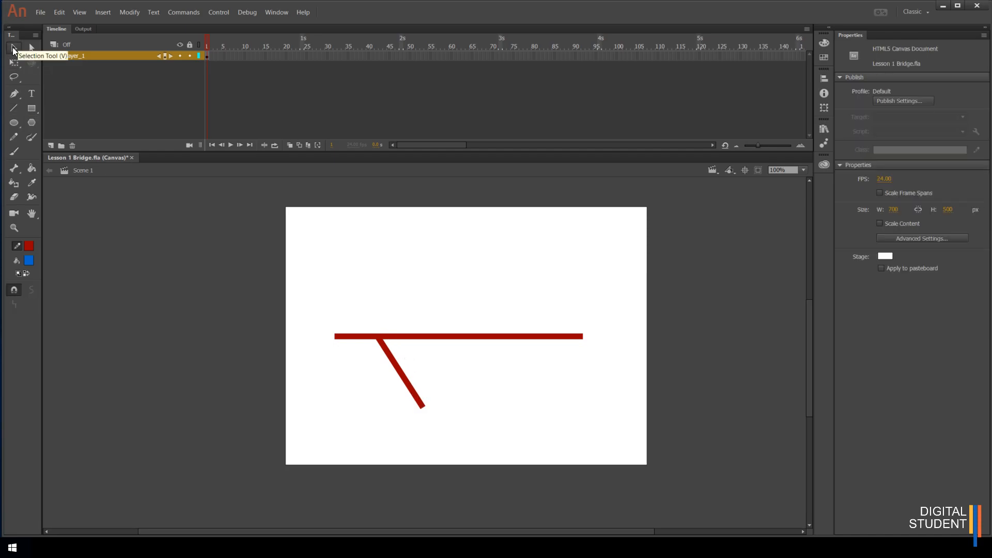
left_click(427, 335)
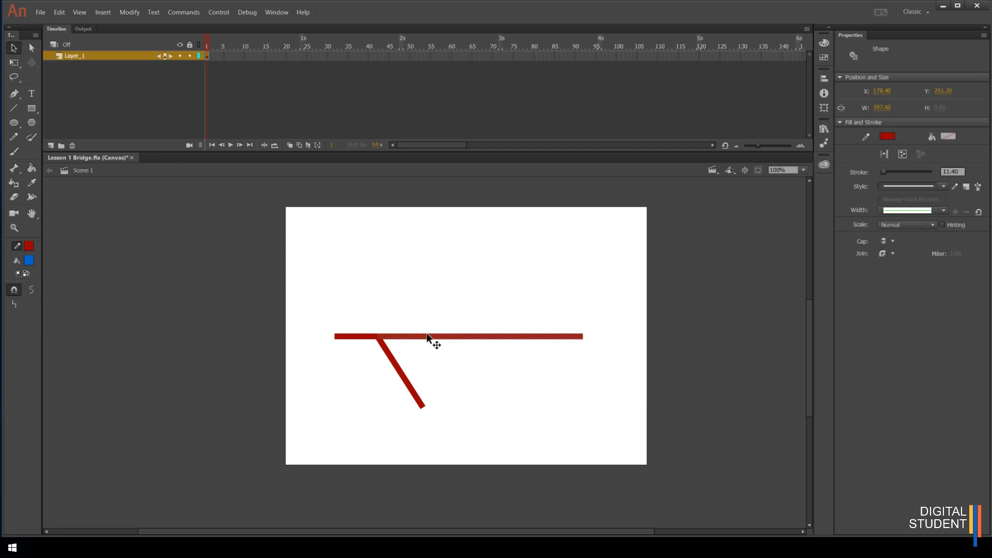
double_click(425, 335)
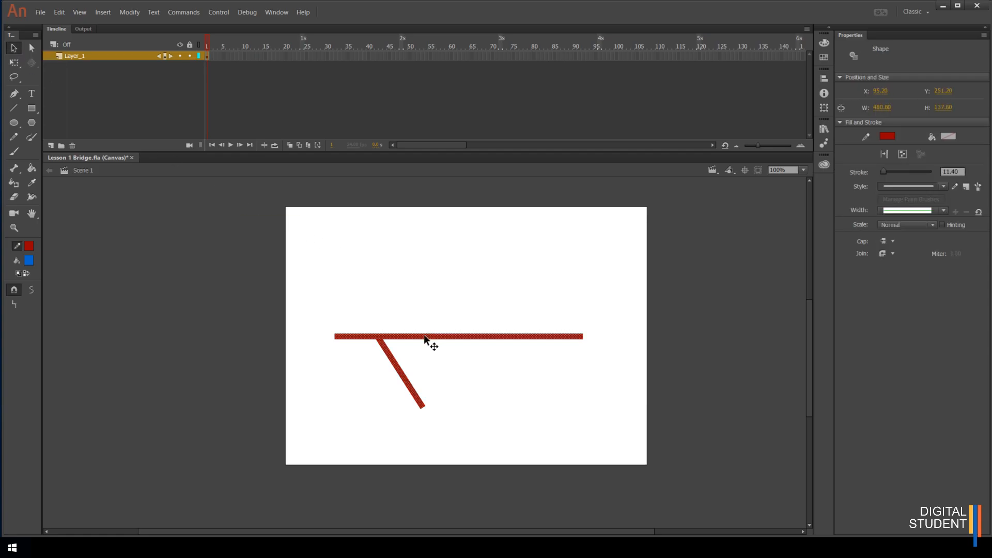
left_click(438, 379)
left_click(413, 396)
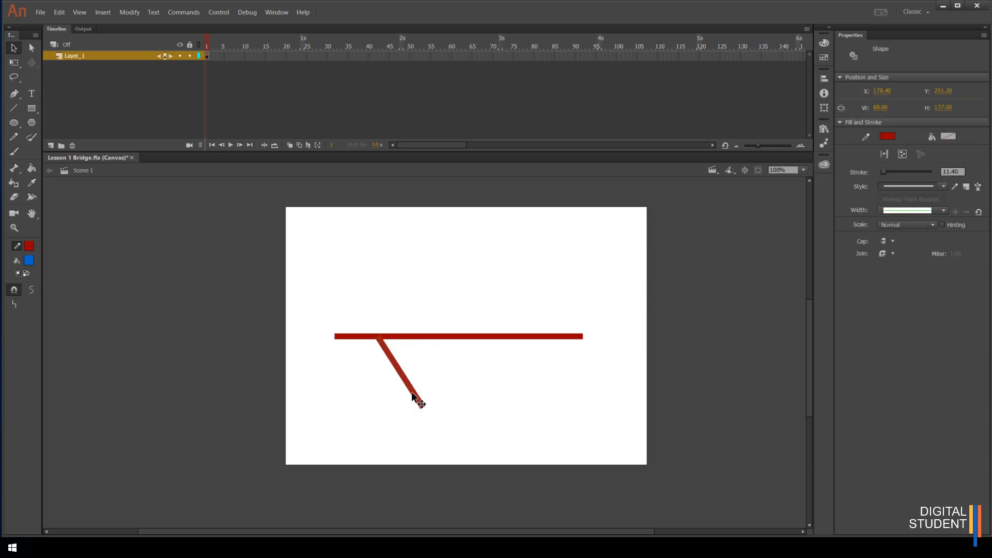
key("Delete")
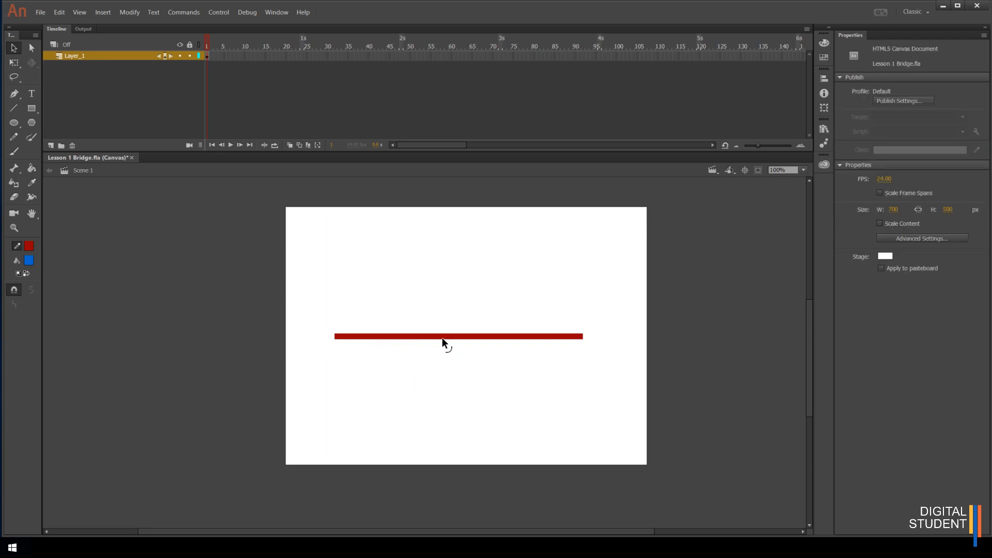
Move the horizontal line lower on the stage
left_click(442, 337)
mouse_move(442, 338)
left_mouse_down()
mouse_move(446, 286)
mouse_move(437, 283)
mouse_move(442, 327)
left_mouse_up()
left_click(420, 367)
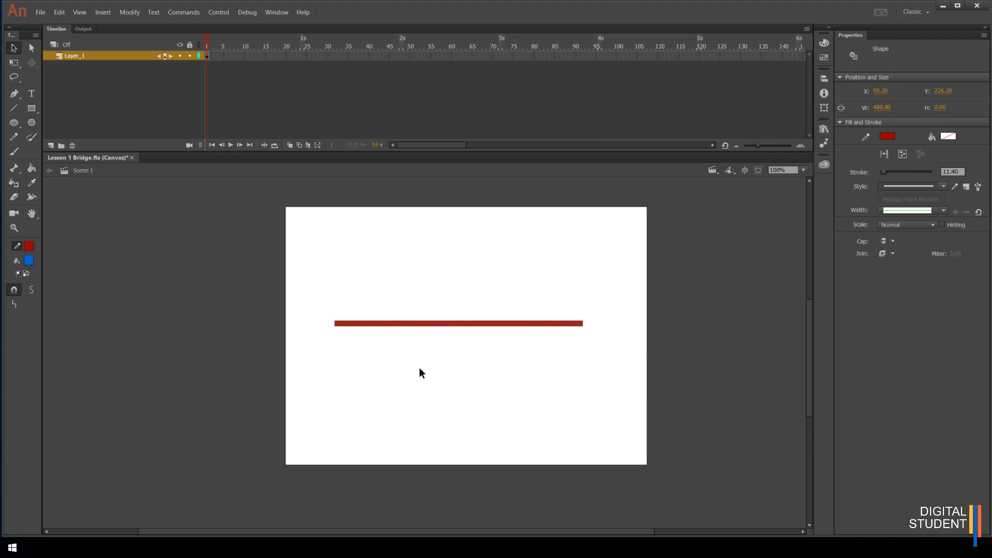
left_click(442, 322)
left_click_drag(454, 323, 456, 381)
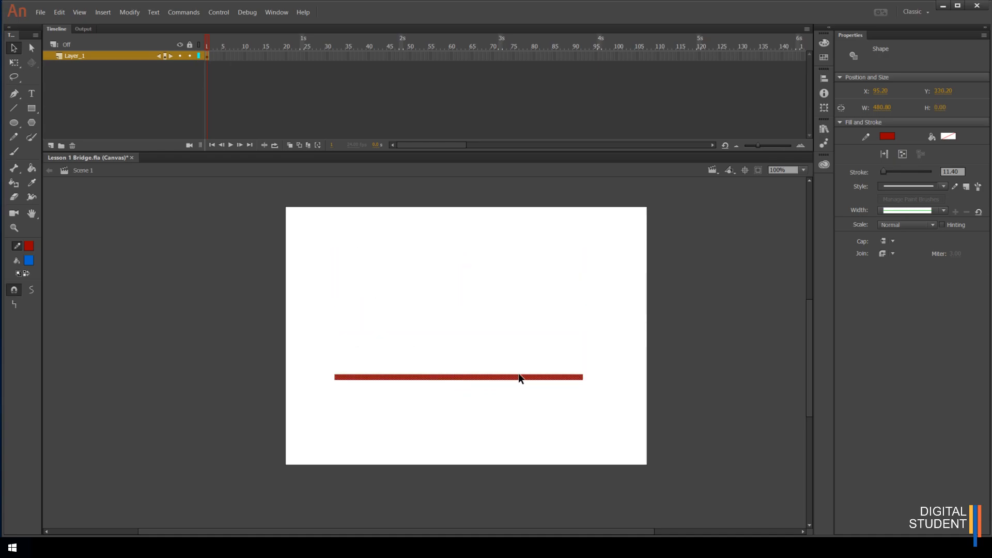
Shorten the line by pulling both of its endpoints inward
left_click(586, 380)
left_click(580, 377)
left_click(584, 395)
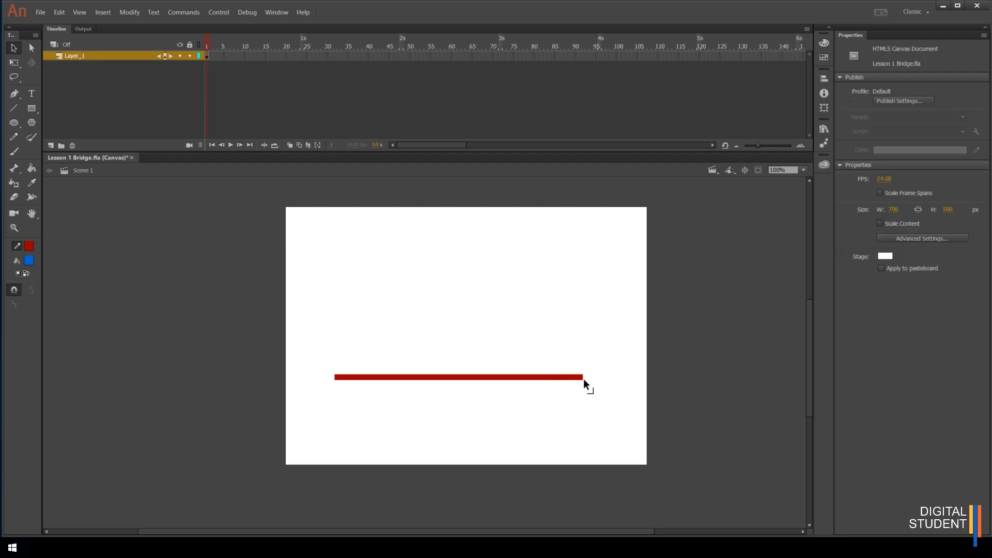
mouse_move(582, 380)
left_mouse_down()
mouse_move(575, 325)
mouse_move(558, 292)
mouse_move(428, 345)
mouse_move(493, 300)
mouse_move(575, 333)
mouse_move(569, 379)
left_mouse_up()
left_click_drag(334, 378, 353, 373)
Bend the line's middle up into an arch and pull it back straight
left_click_drag(464, 377, 466, 316)
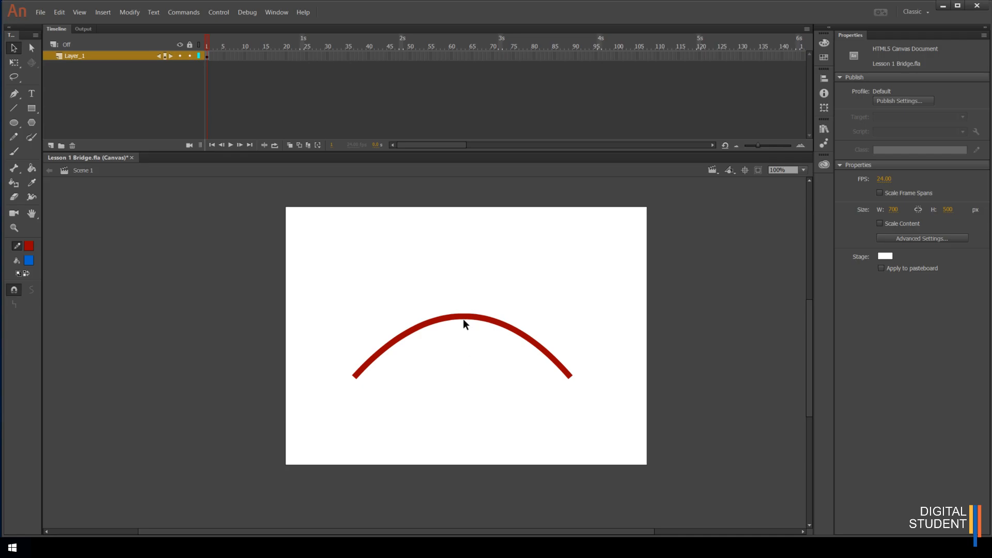
left_click_drag(464, 316, 461, 375)
Select the line and change its stroke color to dark blue
left_click(458, 377)
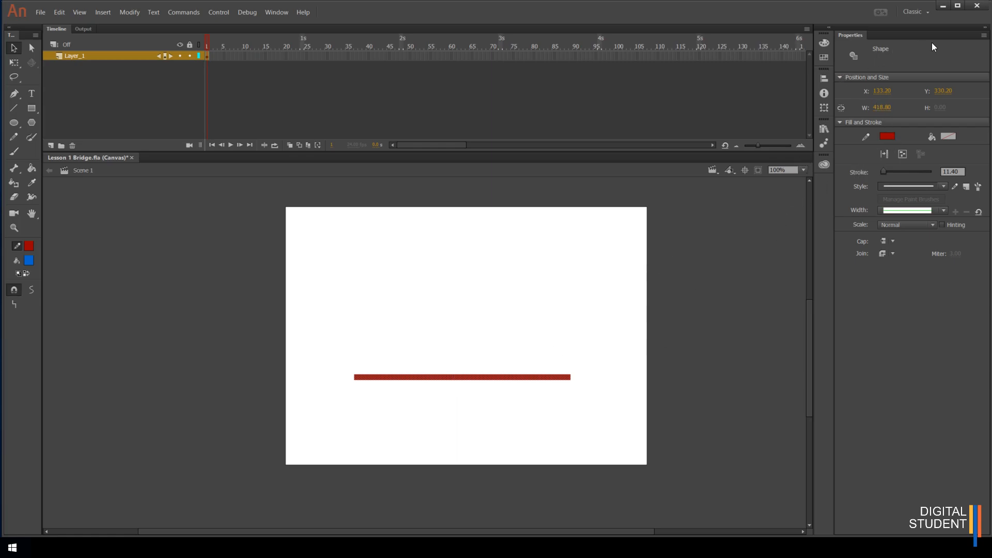
left_click(888, 136)
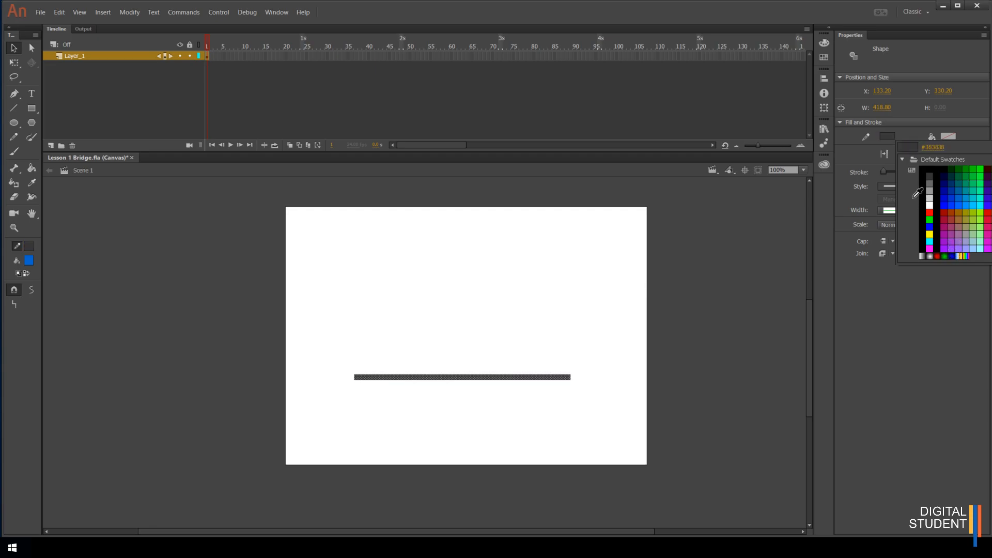
left_click(946, 191)
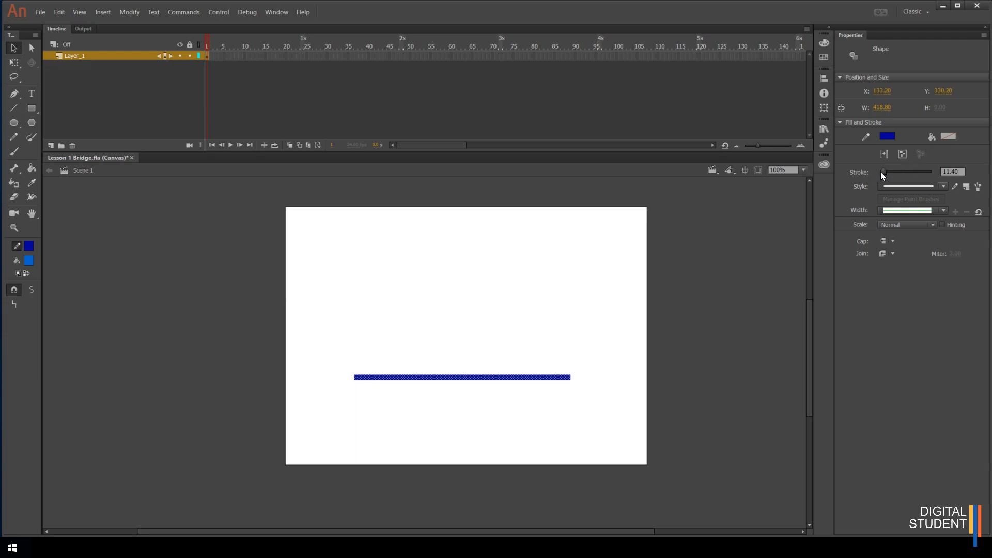
Thicken the stroke to 16.20 and switch the stroke style to dashed
mouse_move(884, 171)
left_mouse_down()
mouse_move(938, 191)
mouse_move(886, 172)
left_mouse_up()
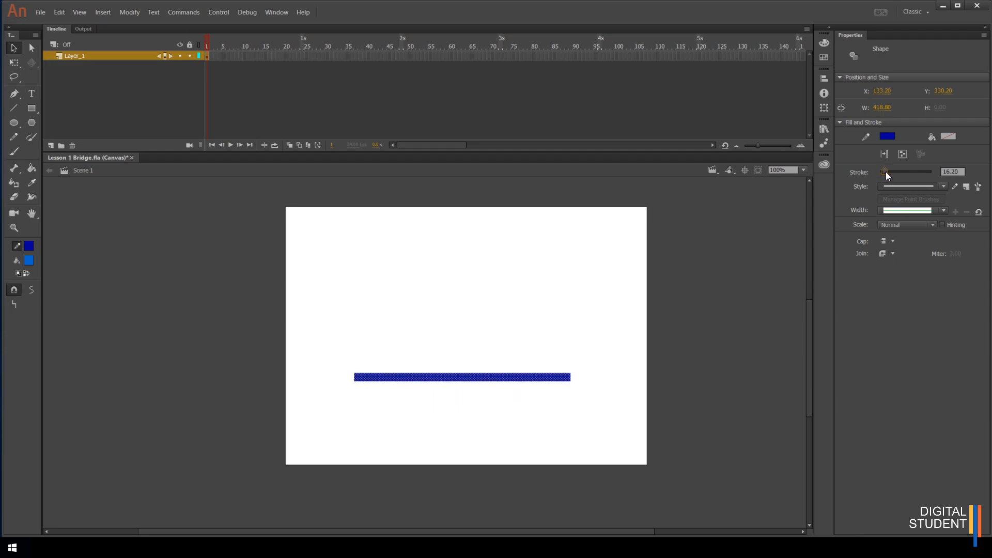
left_click(943, 183)
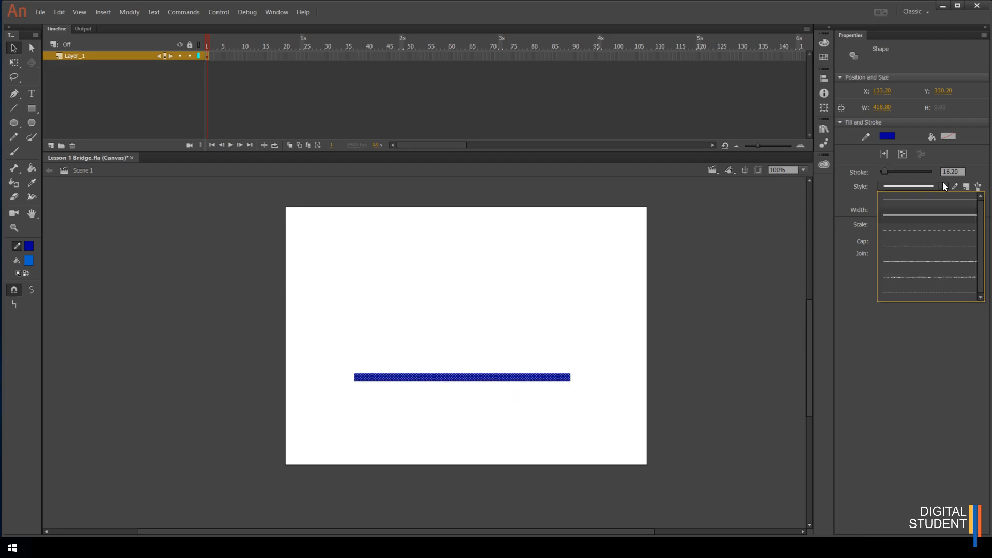
left_click(920, 234)
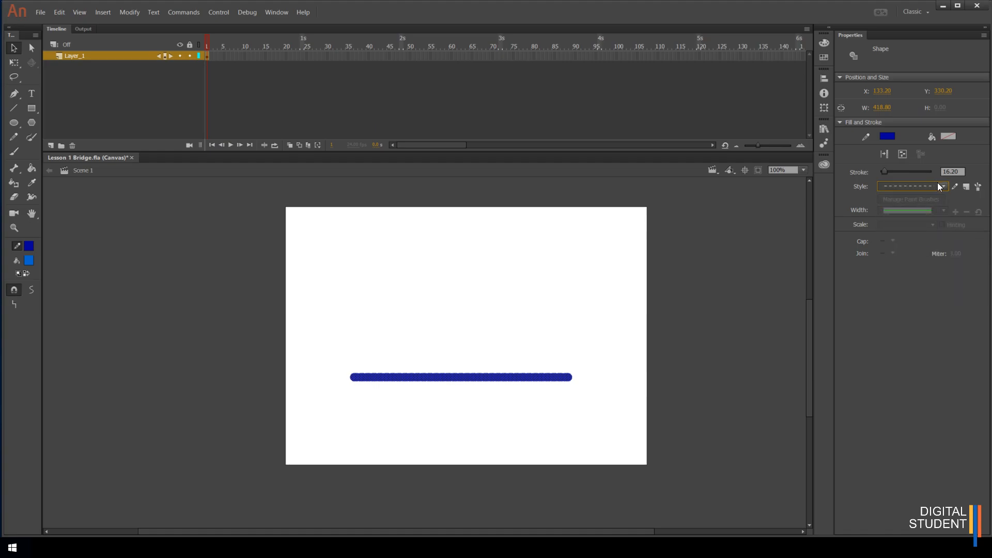
Thin the stroke to 4.85 and switch the stroke style to dotted
left_click_drag(885, 171, 881, 171)
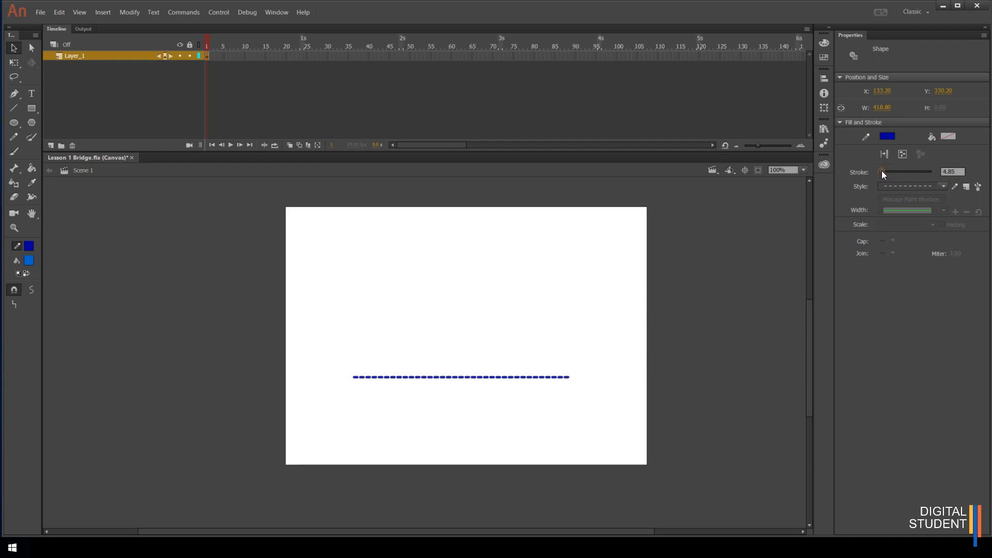
left_click(944, 185)
left_click(914, 244)
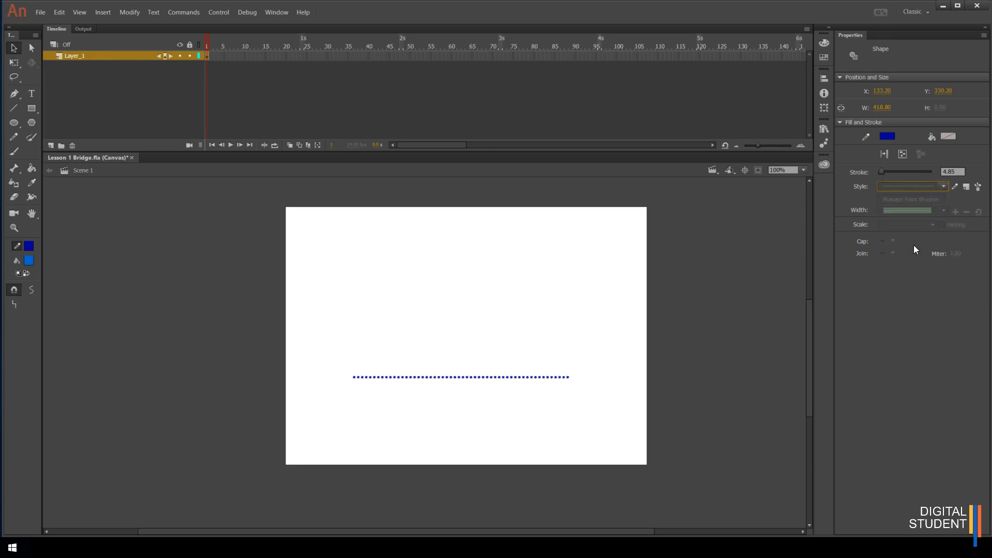
Try the ragged and stippled stroke styles on the line
left_click(943, 185)
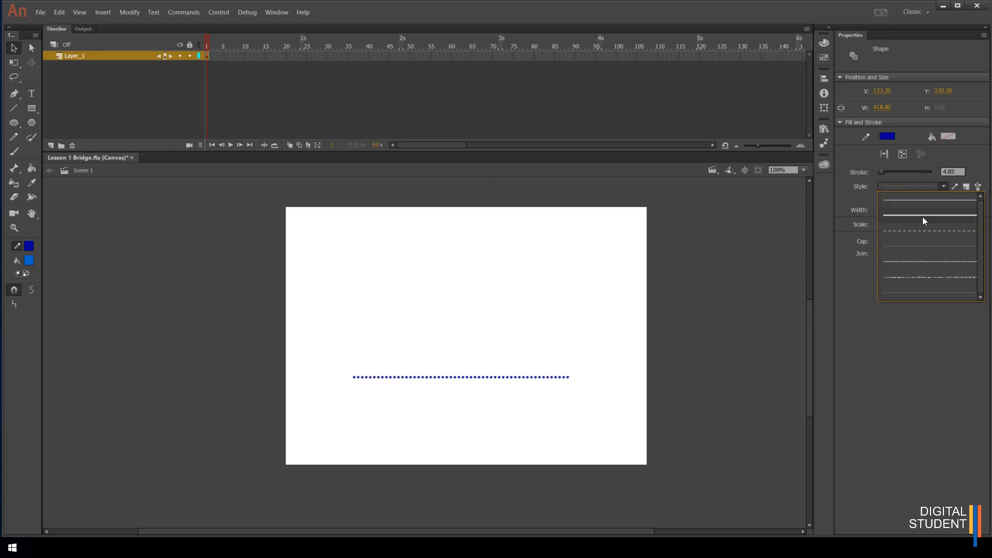
left_click(911, 257)
left_click(942, 189)
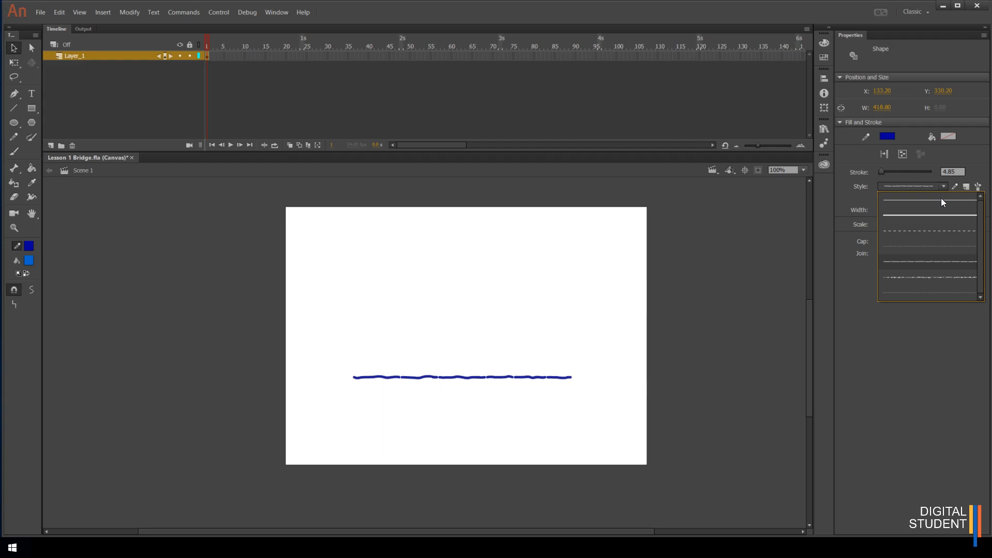
left_click(918, 277)
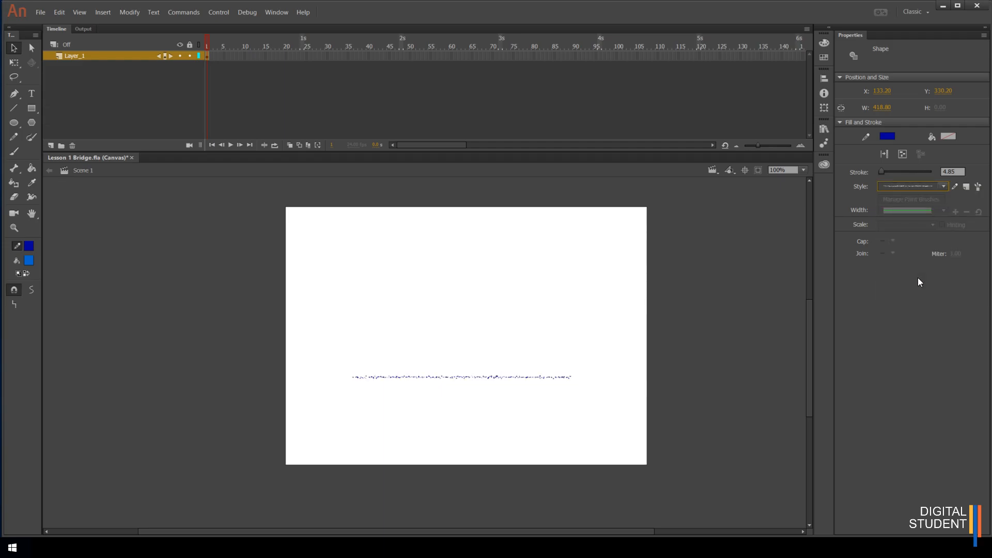
Set the line's stroke style to Hairline
mouse_move(881, 171)
left_mouse_down()
mouse_move(921, 176)
mouse_move(882, 171)
left_mouse_up()
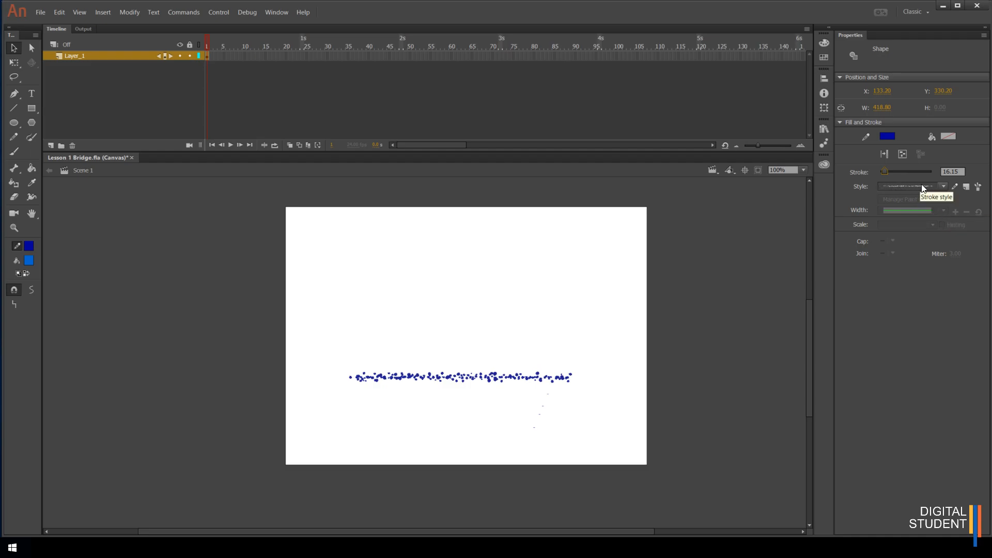
left_click(942, 187)
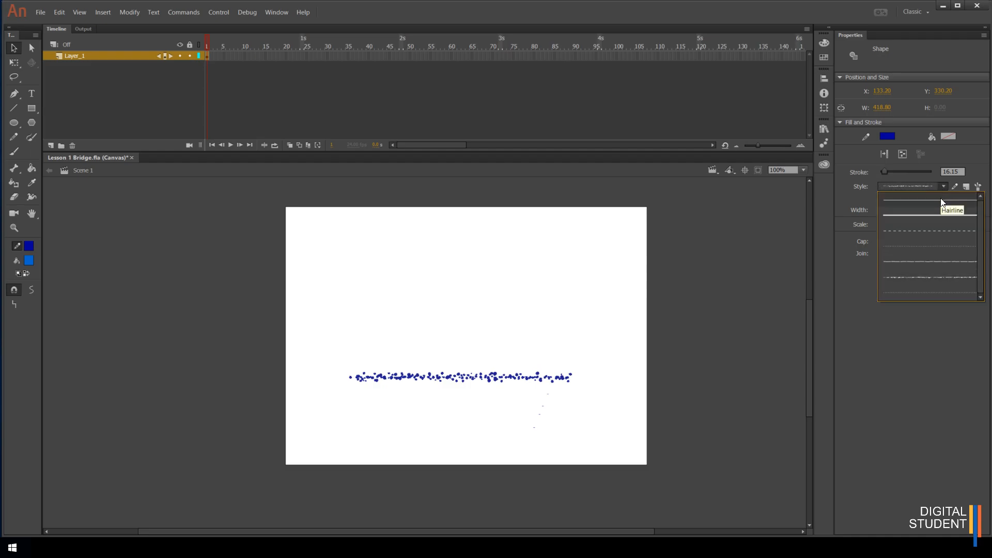
left_click(941, 200)
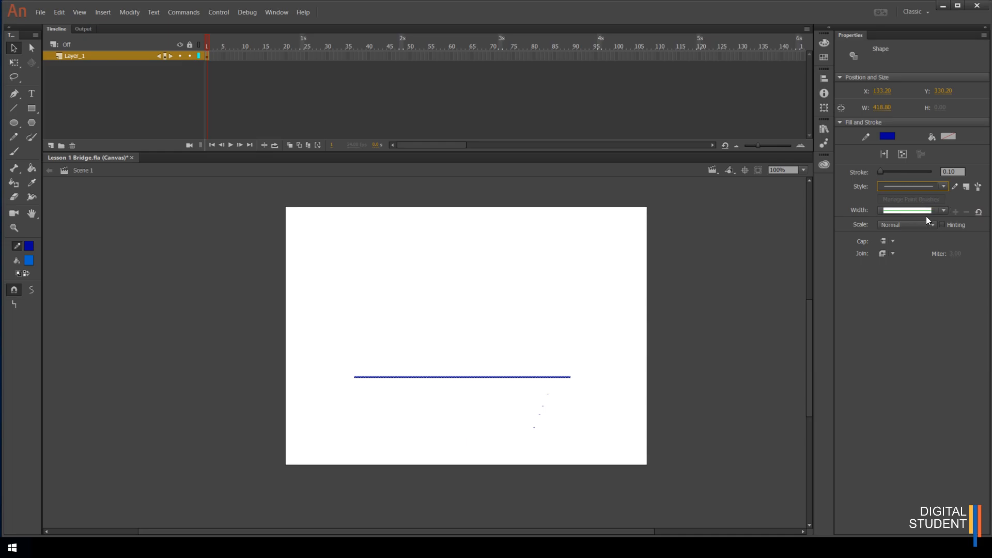
Set the stroke thickness to 32.40
left_click(942, 209)
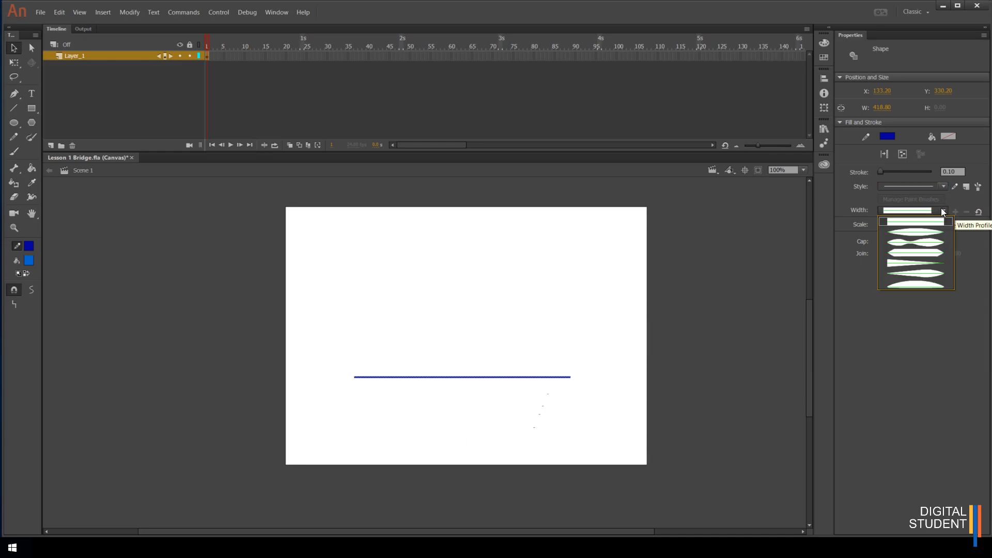
left_click(885, 172)
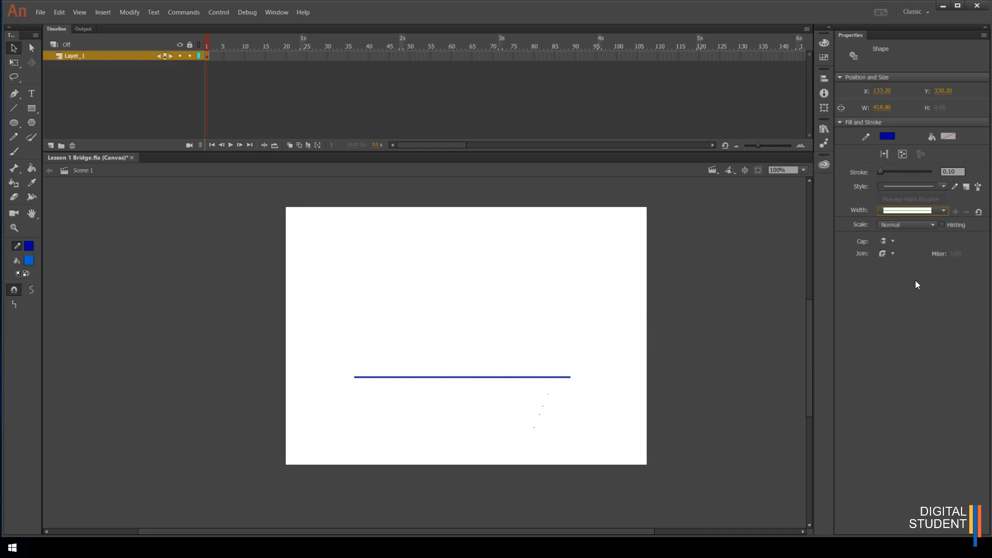
left_click_drag(880, 172, 889, 172)
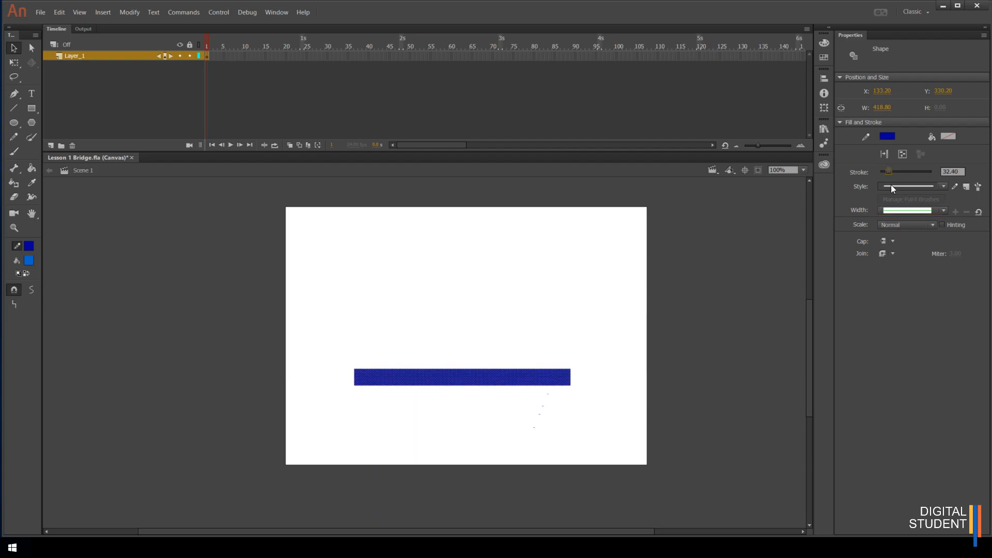
Apply the uniform width profile and set the line's cap to Round
left_click(943, 210)
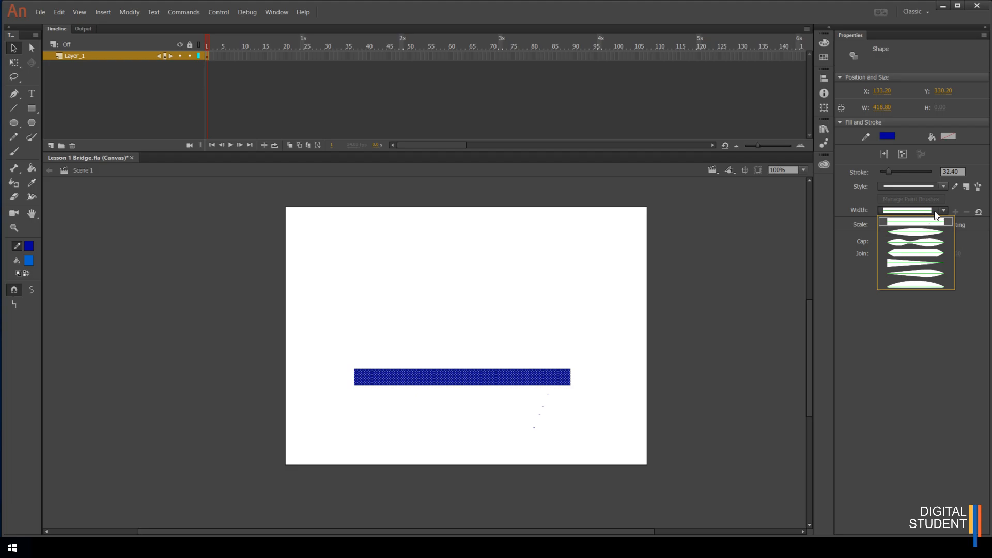
left_click(932, 218)
left_click(892, 241)
left_click(897, 266)
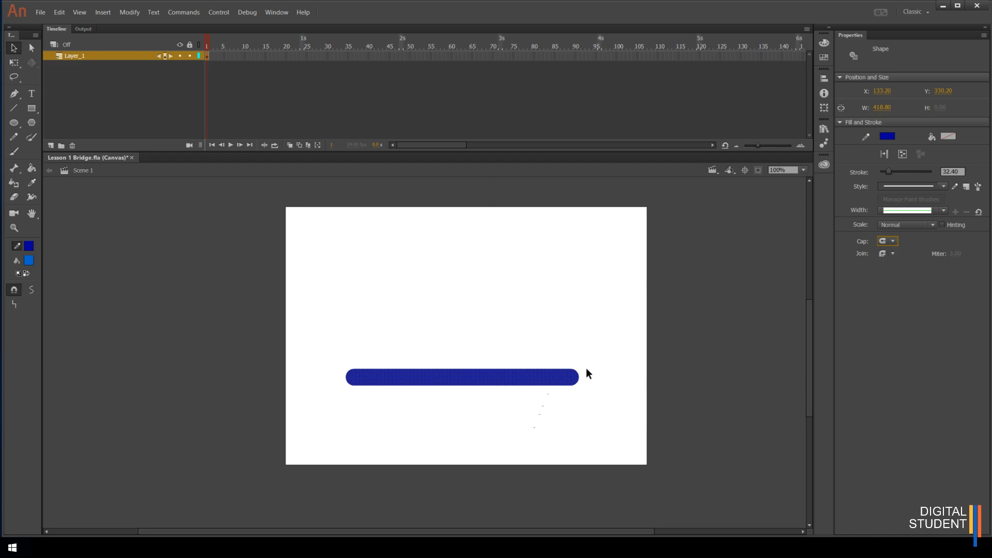
Switch the line's cap to None and back to Round
left_click(893, 243)
left_click(893, 253)
left_click(892, 243)
left_click(904, 264)
Reapply the uniform width profile and set the line's cap to None
left_click(945, 211)
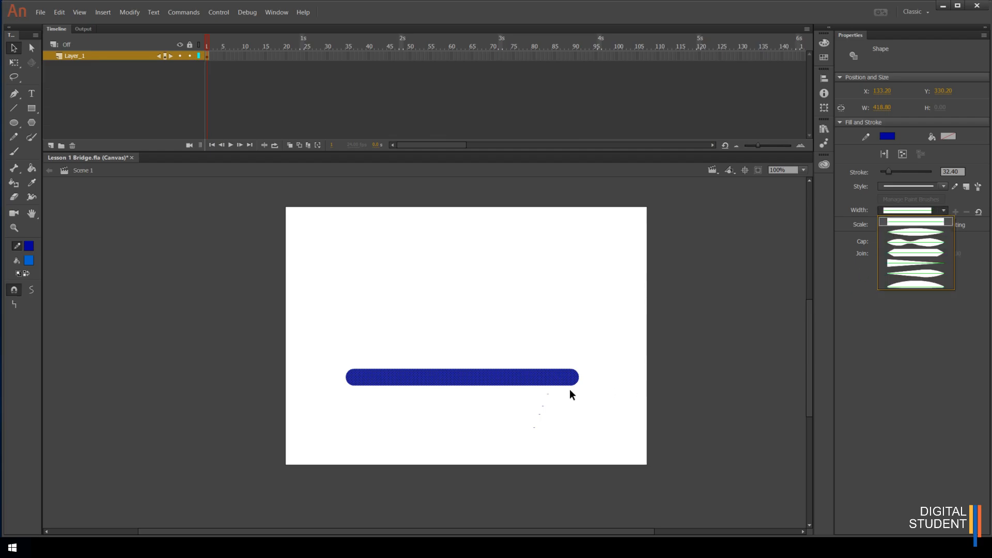
left_click(910, 226)
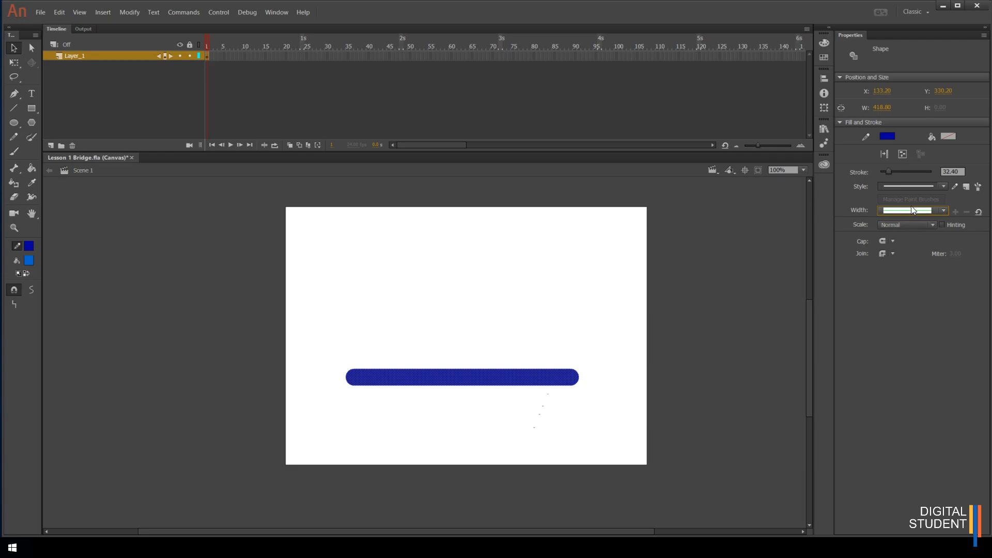
left_click(893, 241)
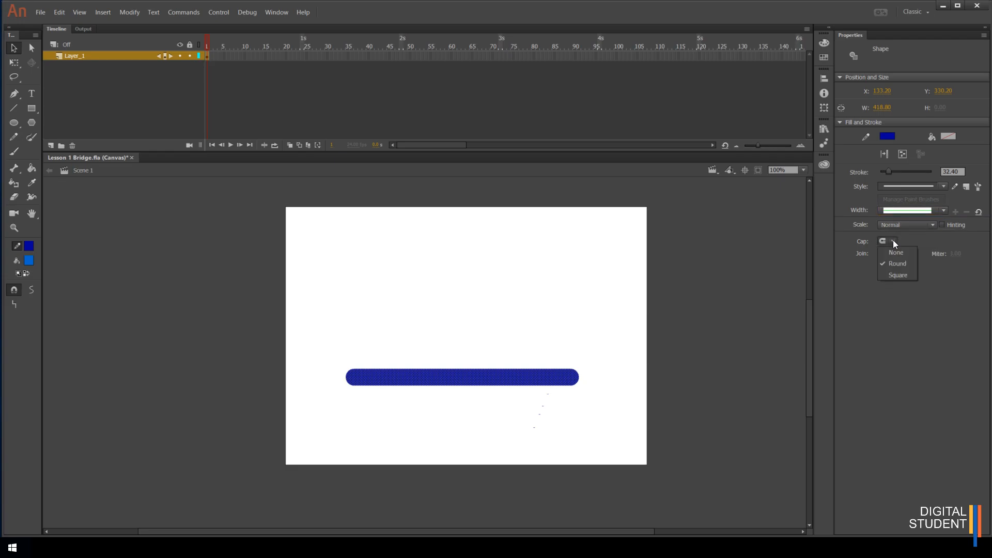
left_click(895, 252)
Try several variable width profiles on the line, ending with the profile that tapers to points at both ends
left_click(943, 210)
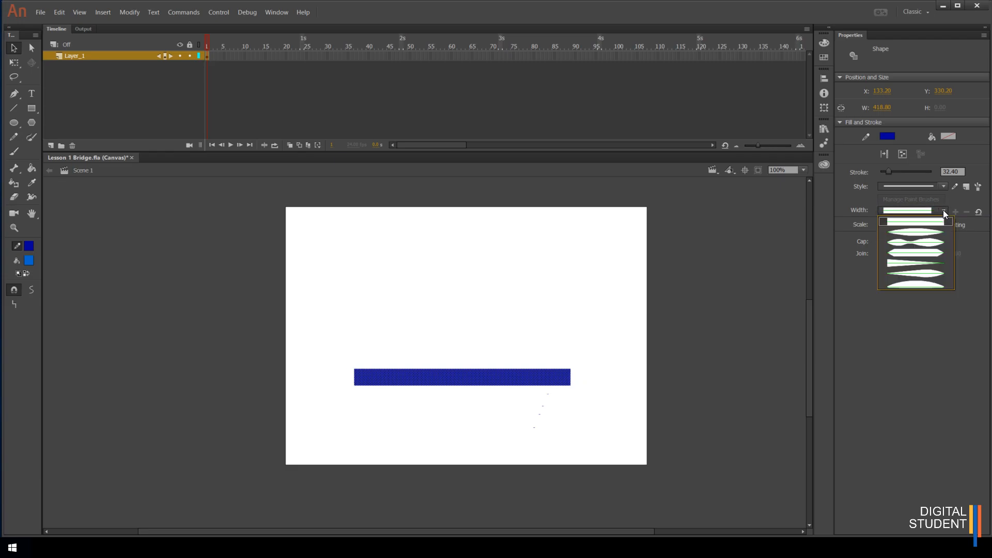
left_click(925, 230)
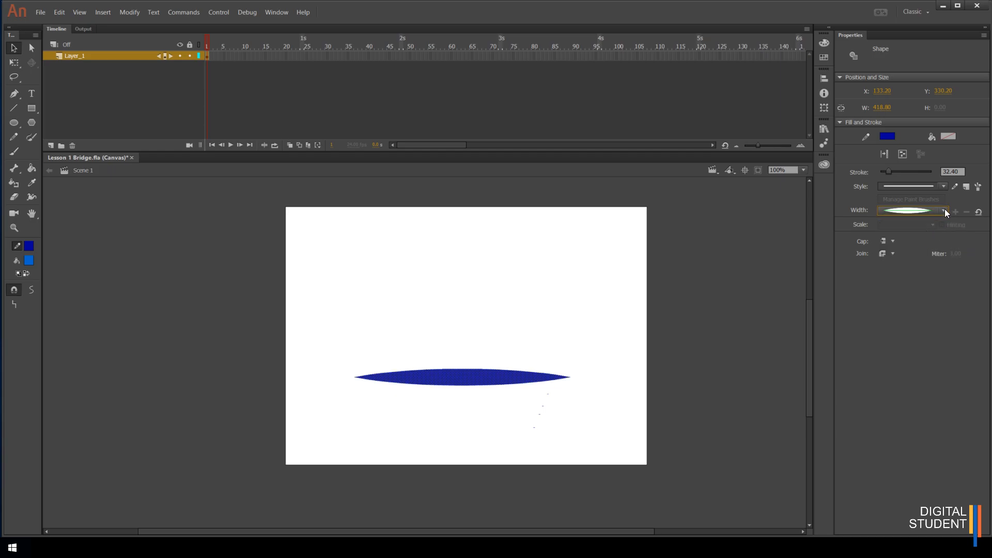
left_click(945, 209)
left_click(929, 240)
left_click(944, 210)
left_click(925, 253)
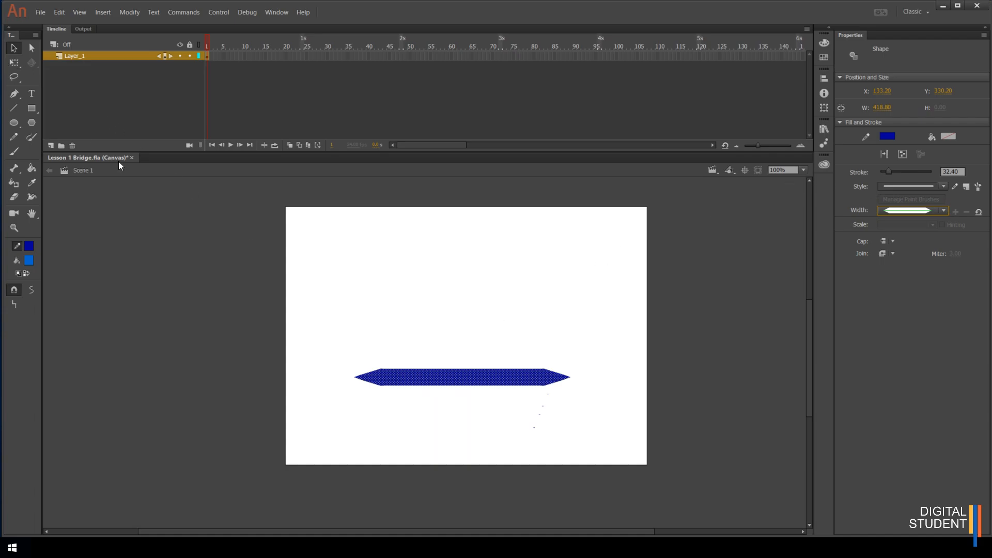
Select the whole line on the stage and delete it
left_click_drag(255, 270, 678, 457)
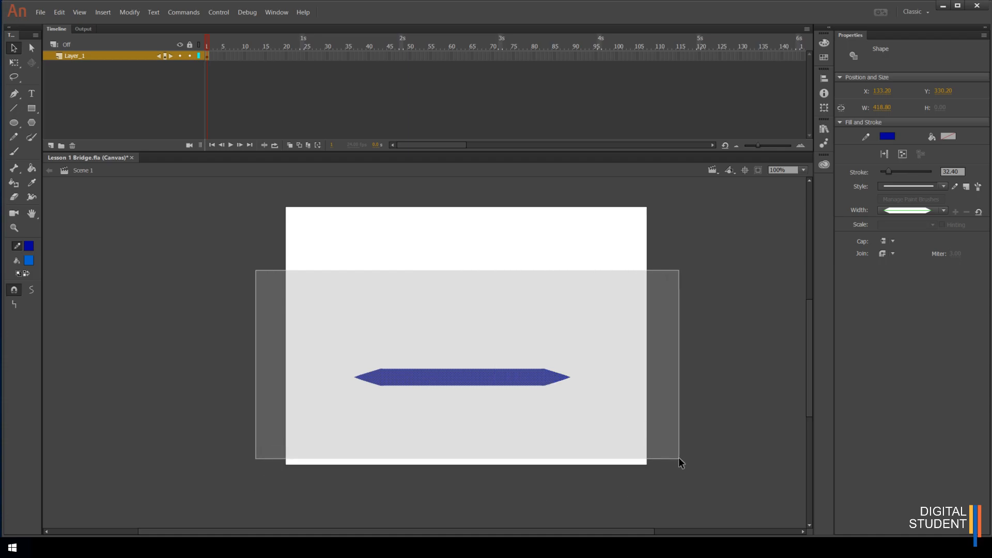
left_click(172, 202)
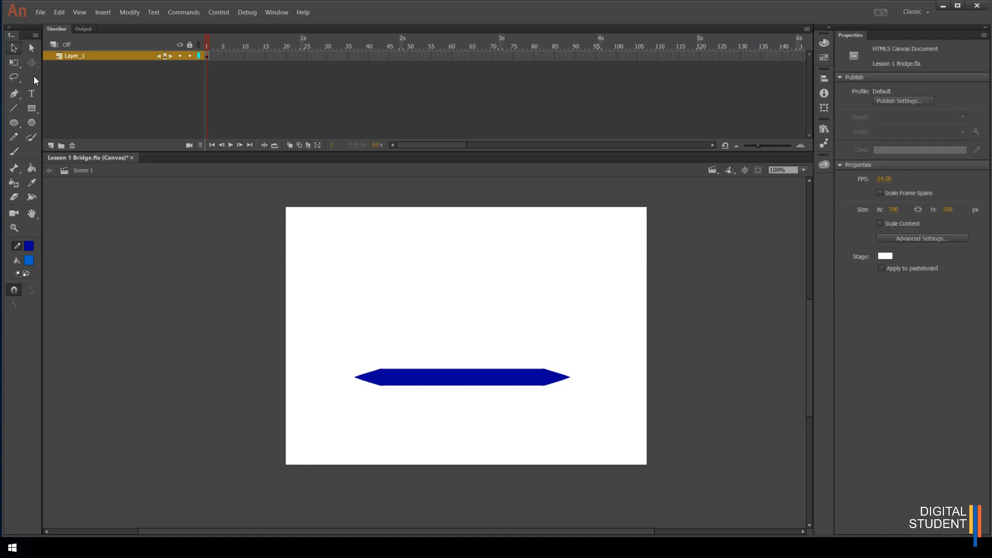
mouse_move(231, 247)
left_mouse_down()
mouse_move(569, 433)
mouse_move(707, 468)
left_mouse_up()
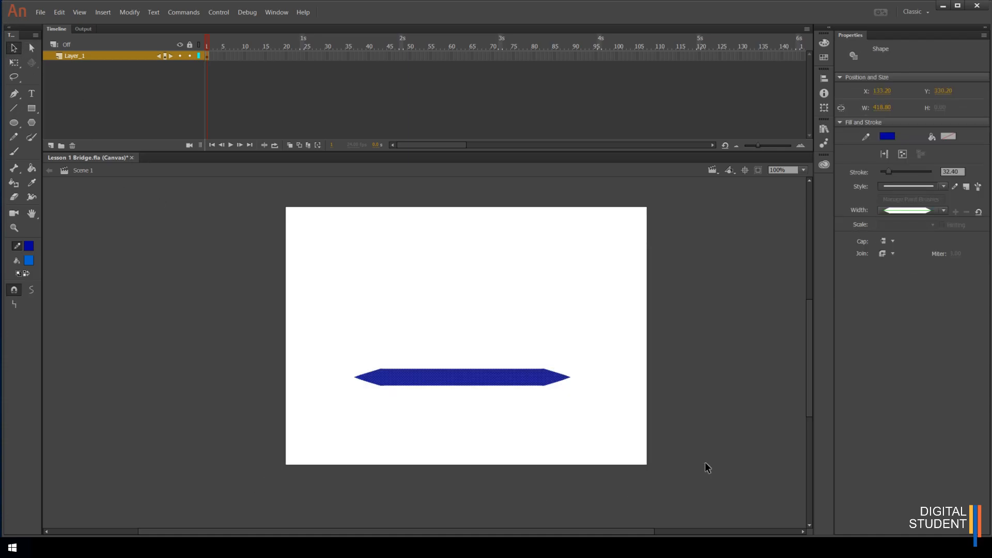
key("Delete")
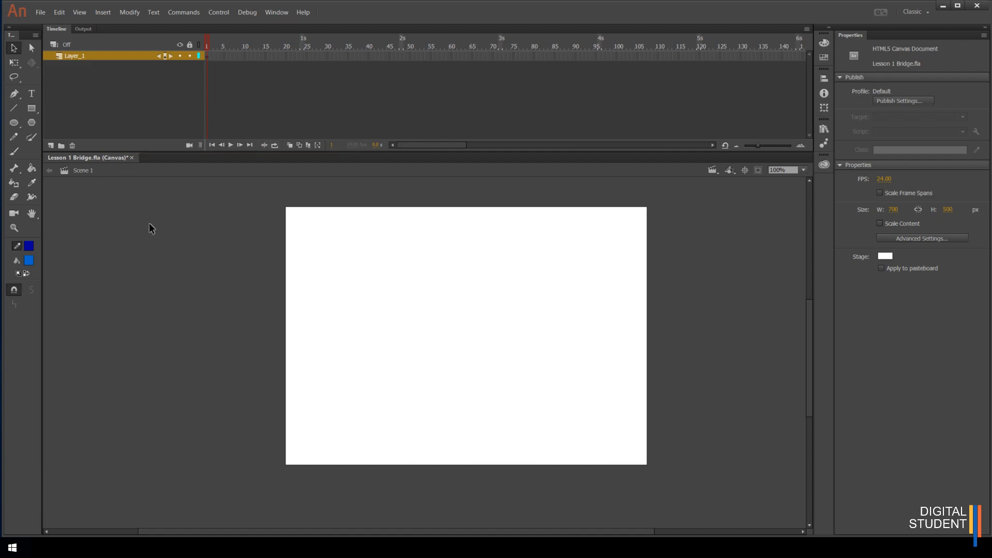
Open the Bridge reference image to view it, then close the viewer
left_click(39, 12)
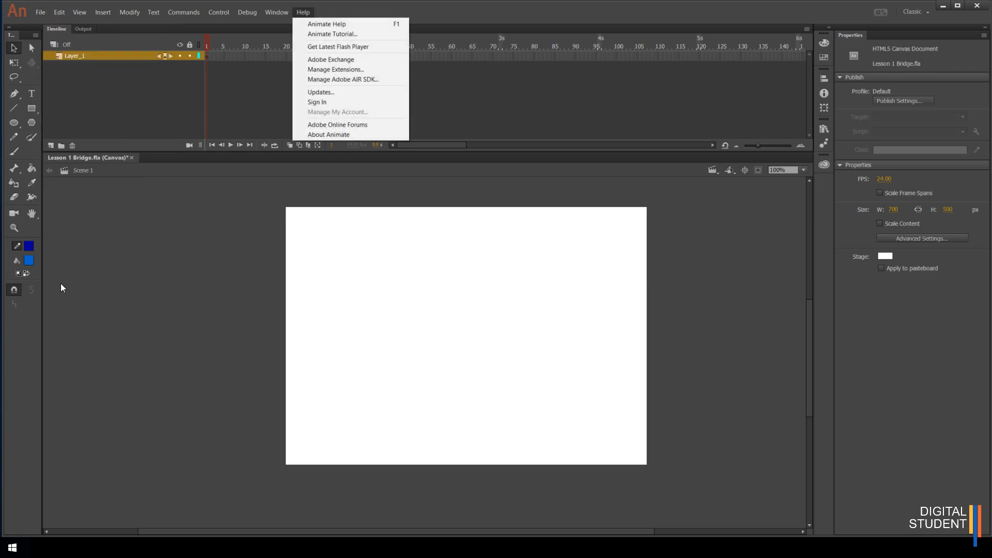
left_click(62, 286)
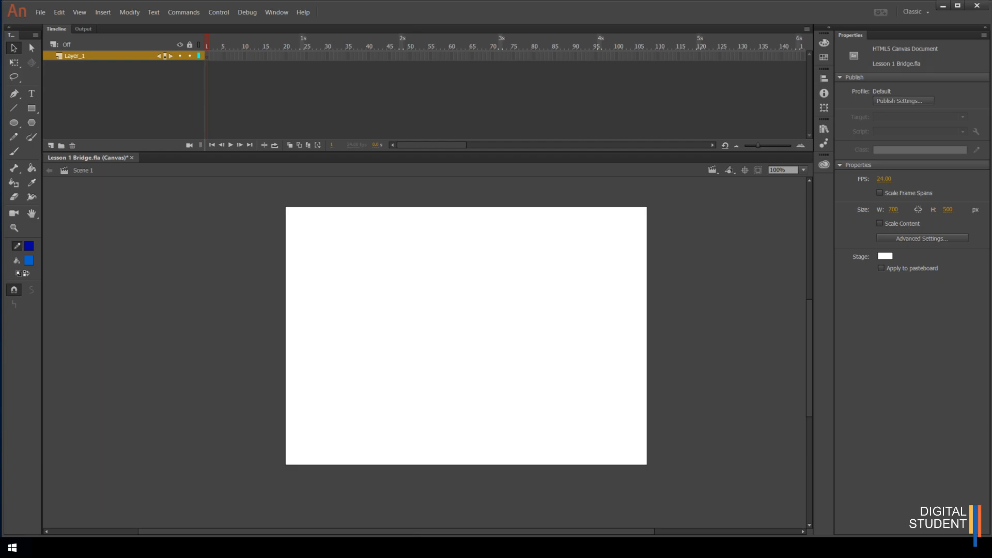
left_click(392, 548)
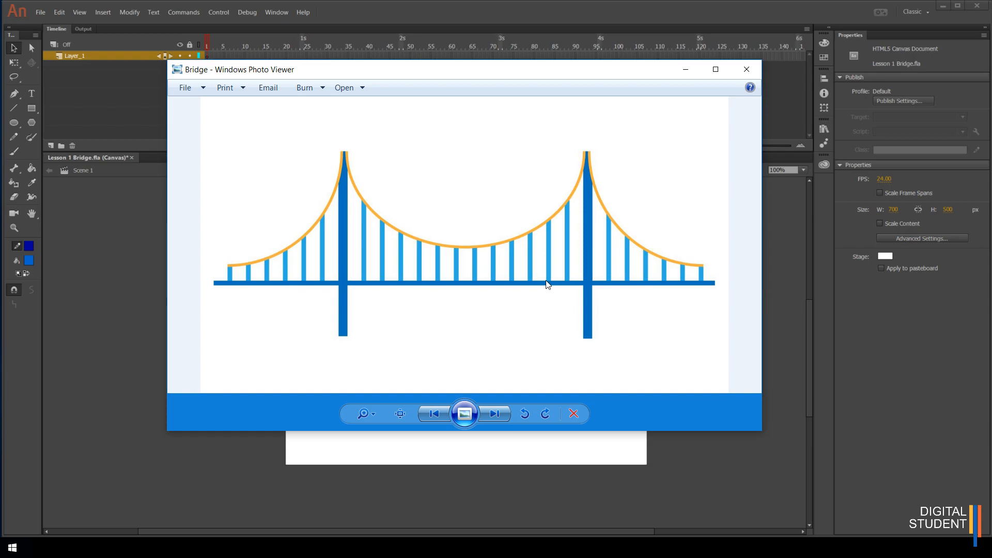
left_click(746, 69)
Draw a horizontal line about 544 px long across the lower middle of the stage with the Line tool
left_click(14, 108)
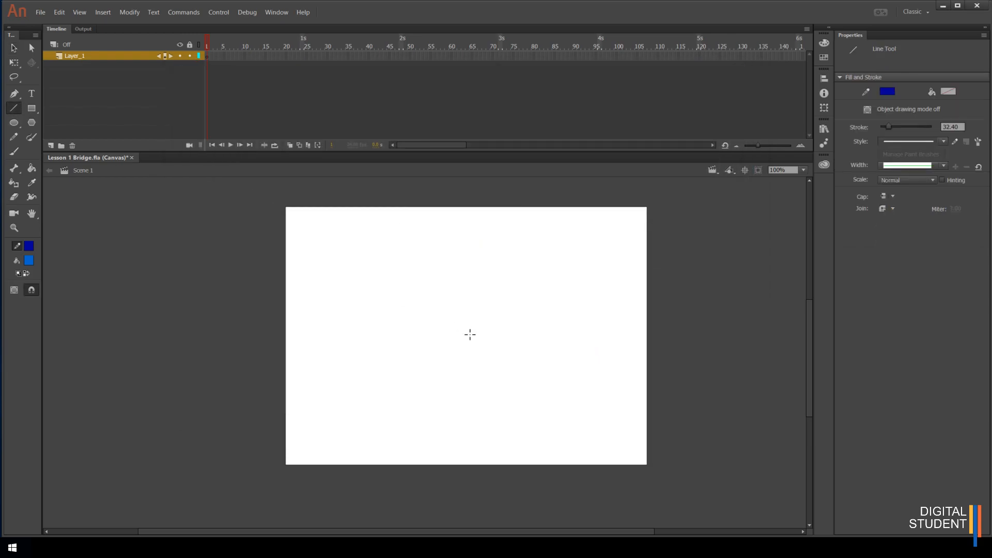
mouse_move(328, 359)
left_mouse_down()
mouse_move(522, 350)
mouse_move(584, 357)
mouse_move(591, 367)
mouse_move(609, 360)
left_mouse_up()
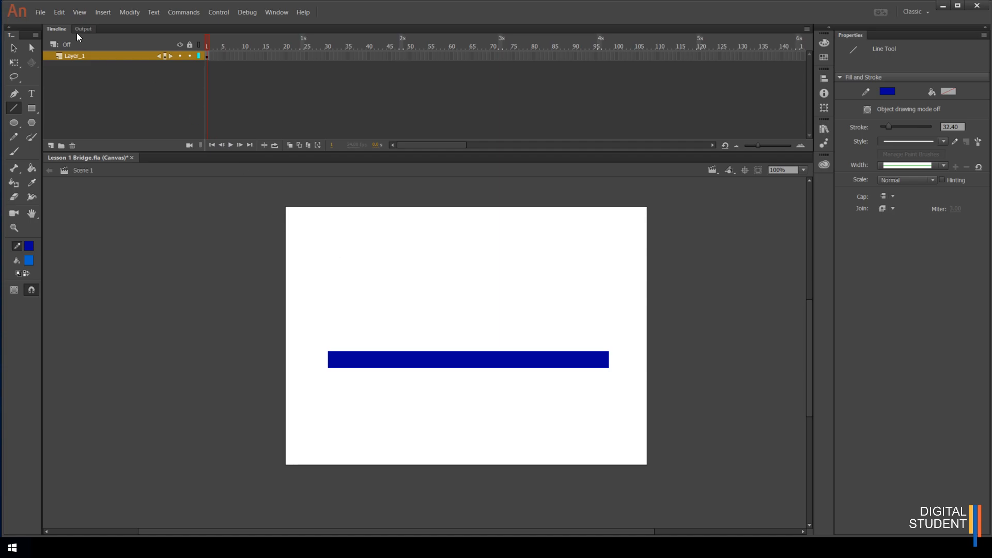
Select the horizontal line and set its stroke thickness to 9.75
left_click(14, 47)
left_click(464, 364)
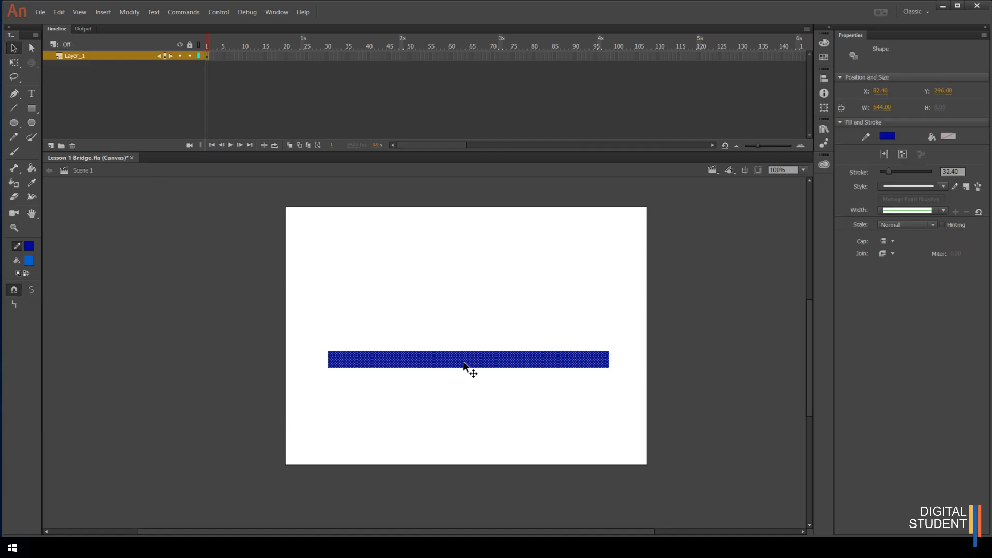
left_click_drag(888, 172, 882, 172)
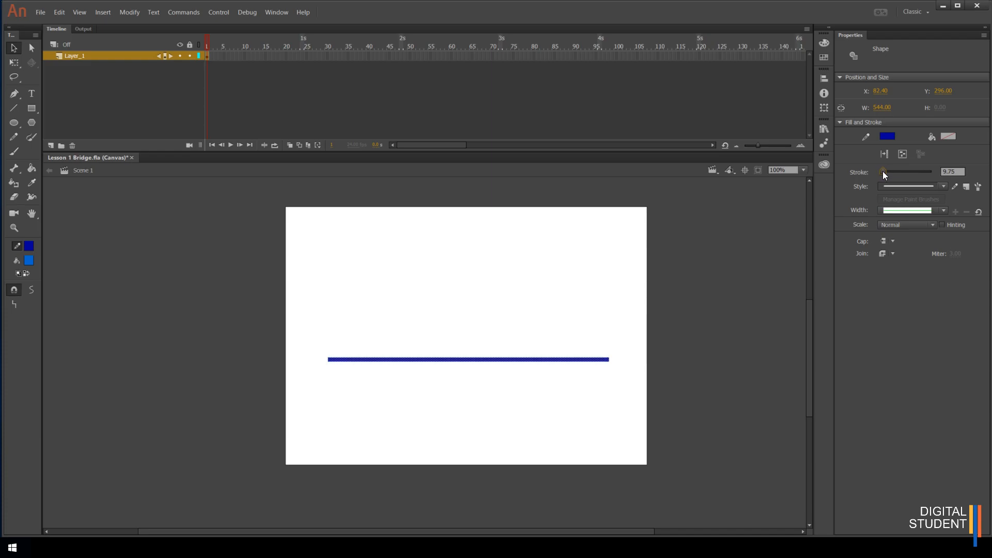
Change the line's stroke color, trying dark gray first and settling on a brighter blue
left_click(886, 136)
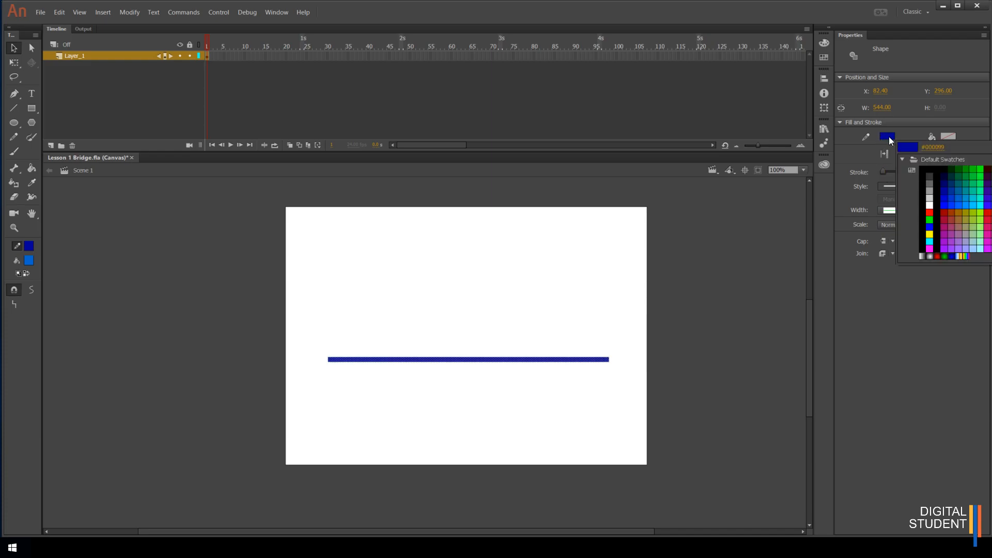
left_click(895, 333)
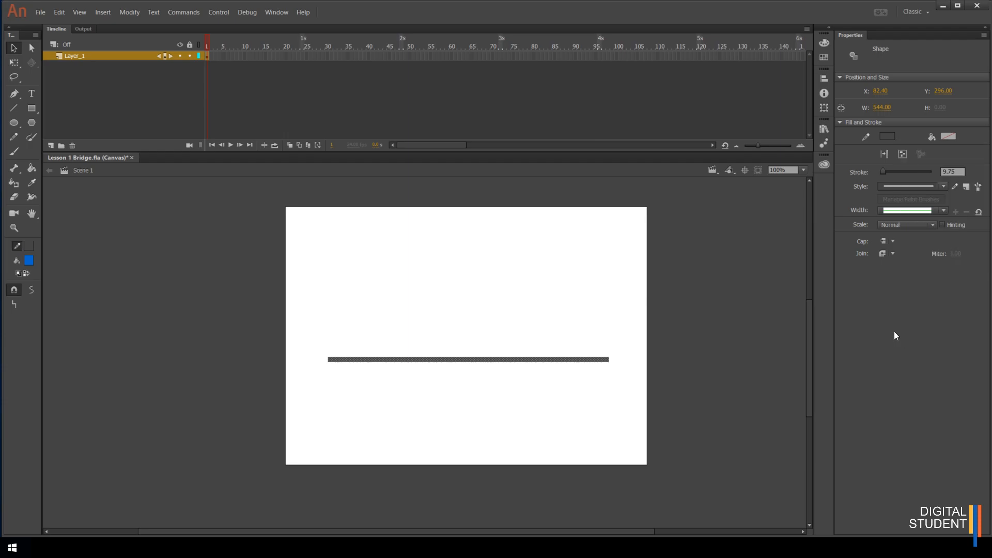
left_click(888, 135)
left_click(944, 197)
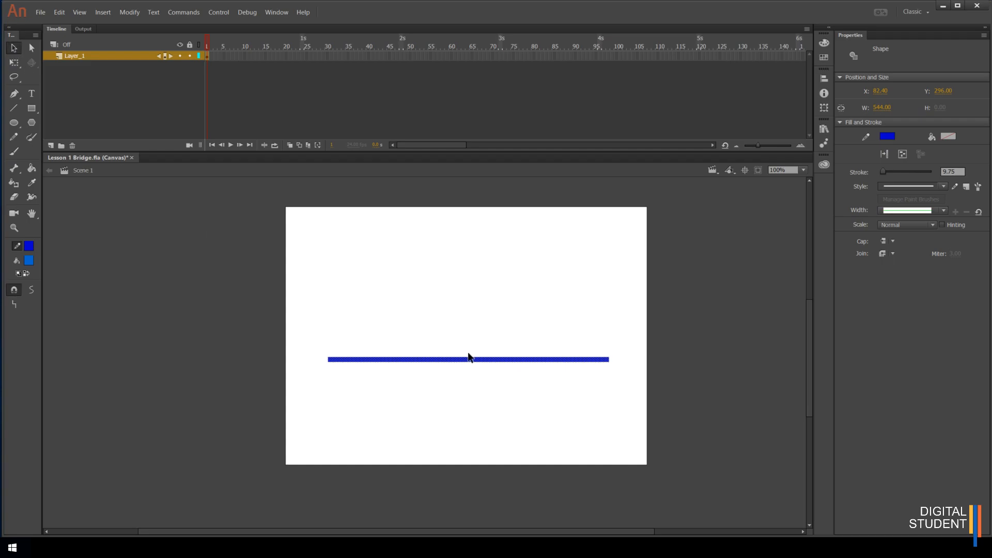
Move the horizontal line slightly to the left and deselect it
left_click_drag(469, 360, 463, 360)
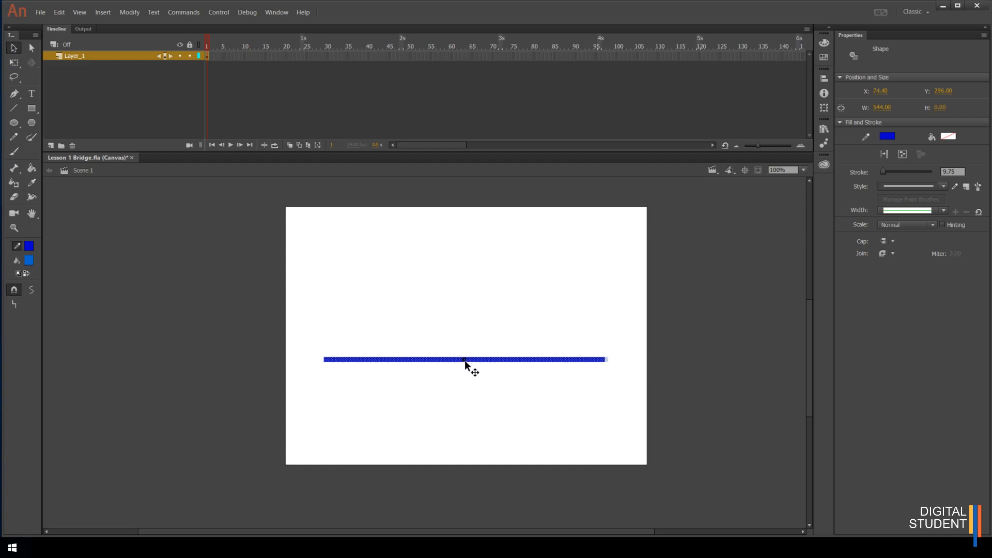
left_click(468, 387)
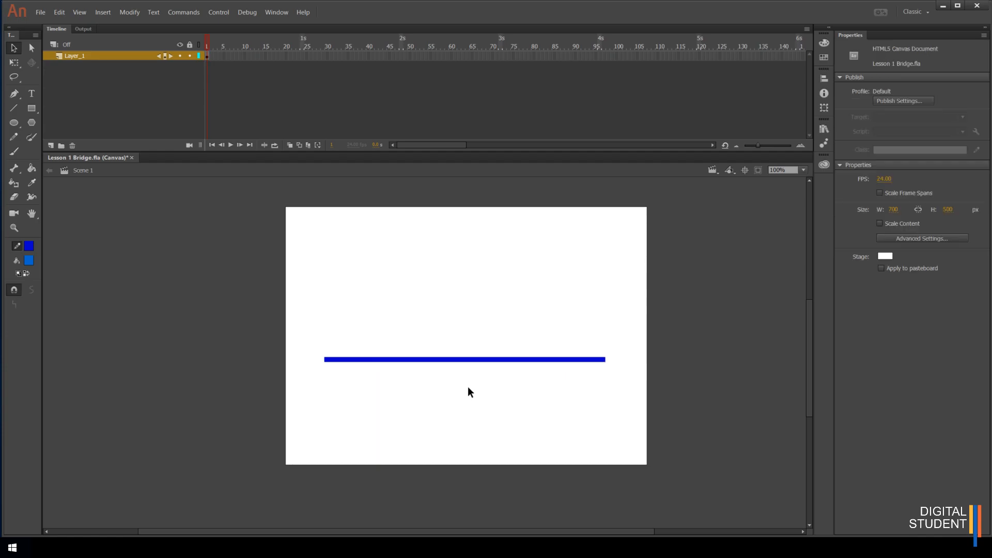
Draw a vertical line crossing the horizontal line near its left third
left_click(14, 110)
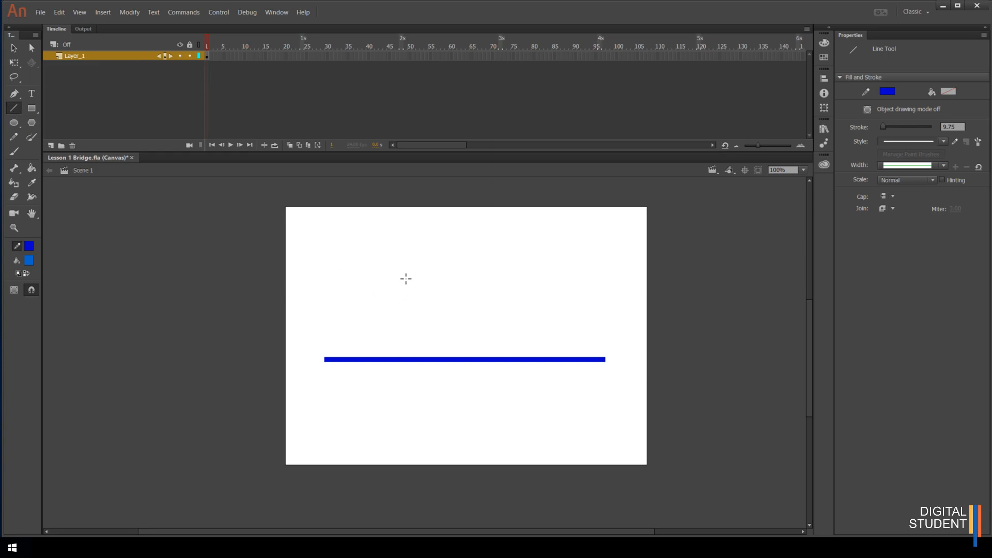
left_click_drag(404, 273, 403, 404)
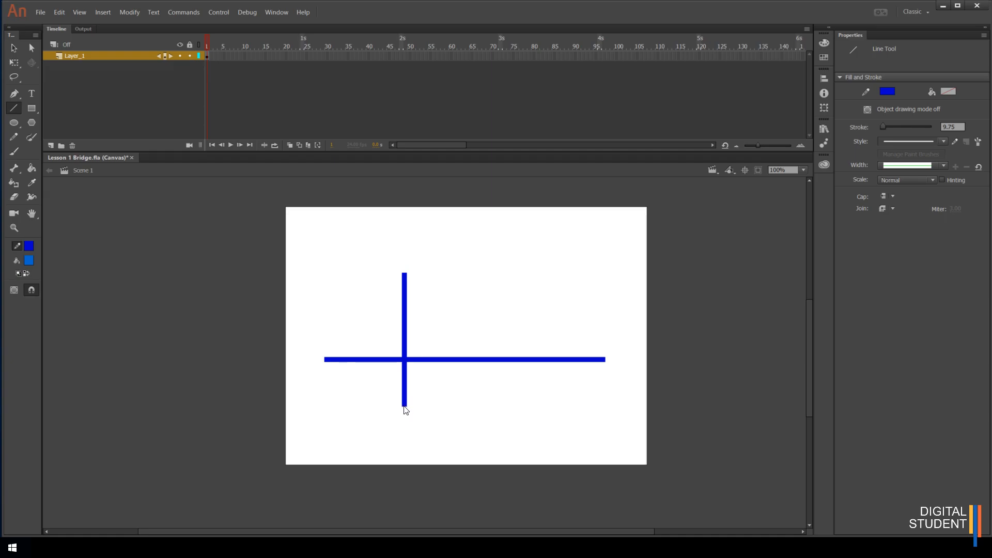
Select the crossed lines, paste a copy onto the stage and undo the paste
left_click(14, 48)
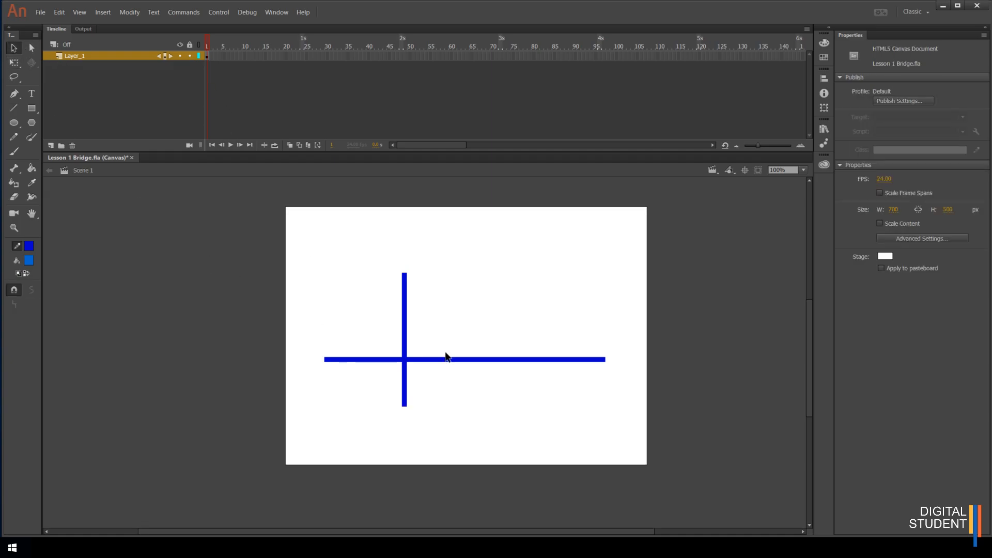
double_click(405, 330)
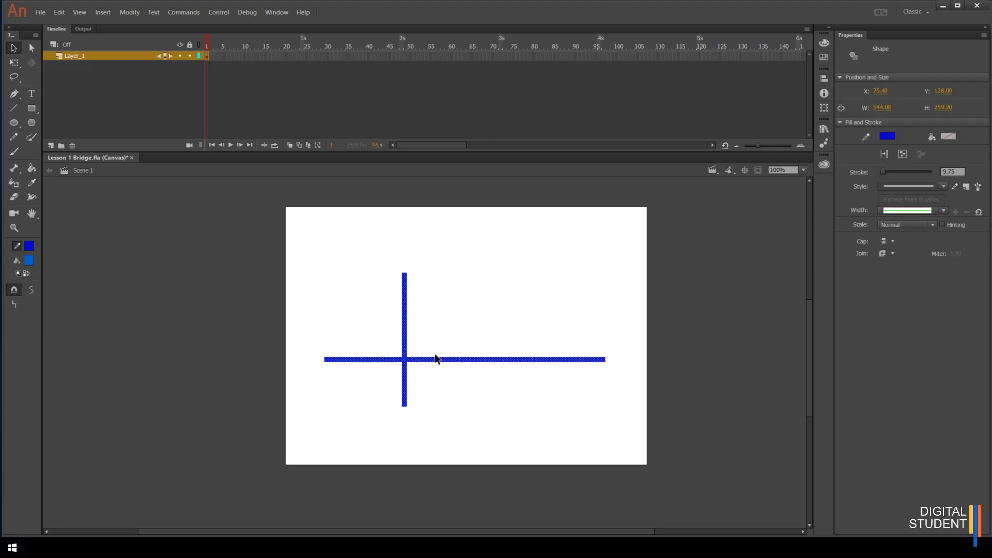
key("ctrl+v")
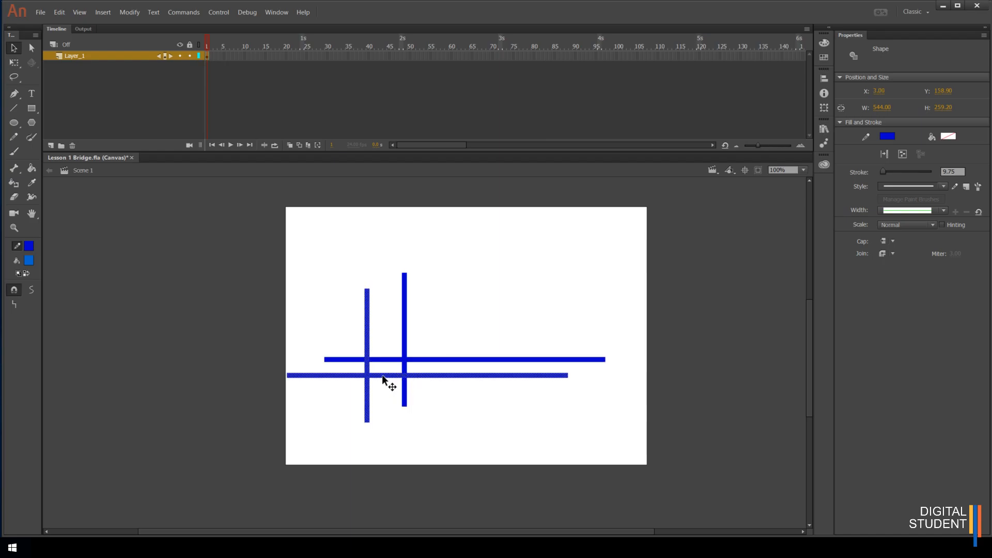
key("ctrl+z")
key("ctrl+z")
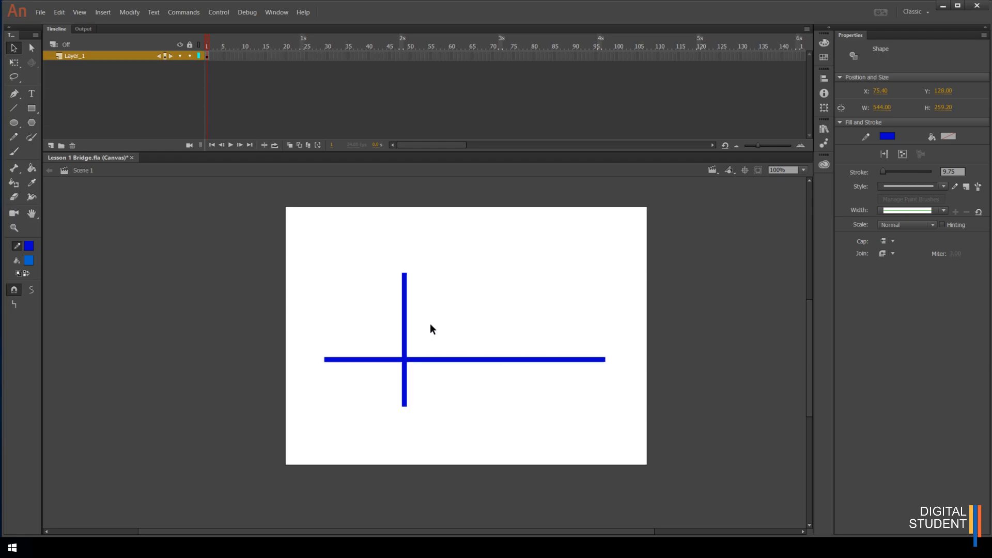
Select the upper and lower segments of the split vertical line and move them apart from the horizontal line
left_click(429, 329)
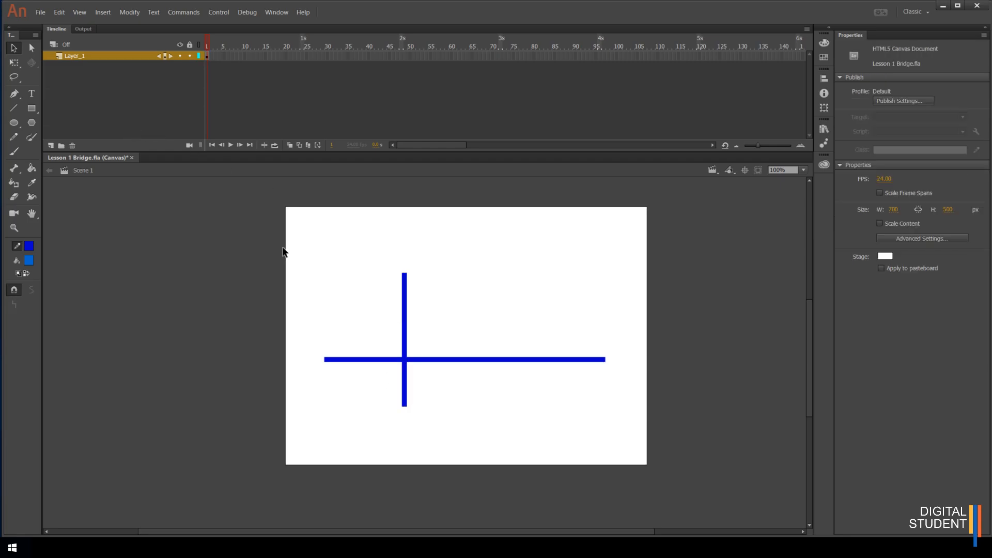
left_click(404, 309)
double_click(404, 306)
left_click(421, 306)
left_click(404, 352)
left_click_drag(404, 332, 432, 311)
left_click(405, 397)
mouse_move(405, 398)
left_mouse_down()
mouse_move(413, 411)
mouse_move(423, 401)
left_mouse_up()
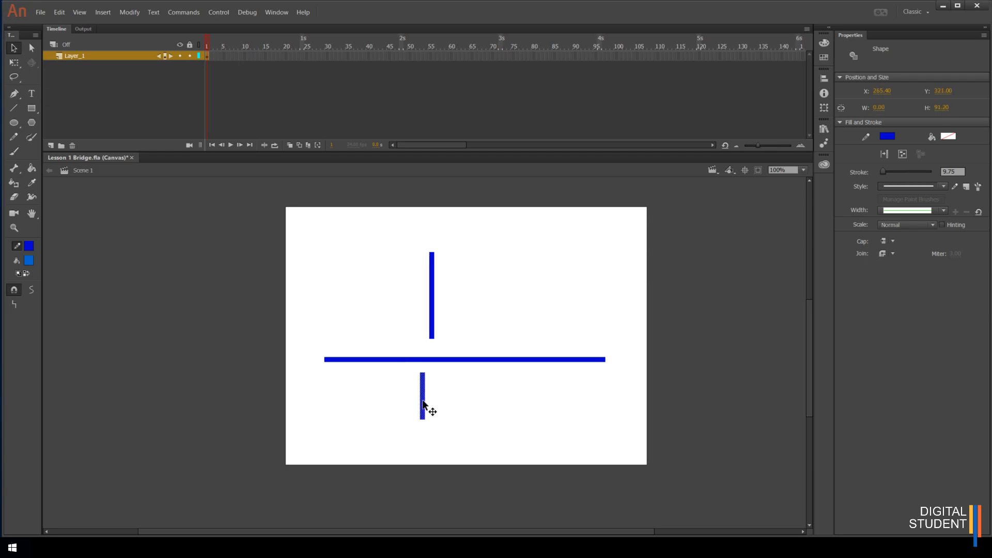
left_click(432, 329)
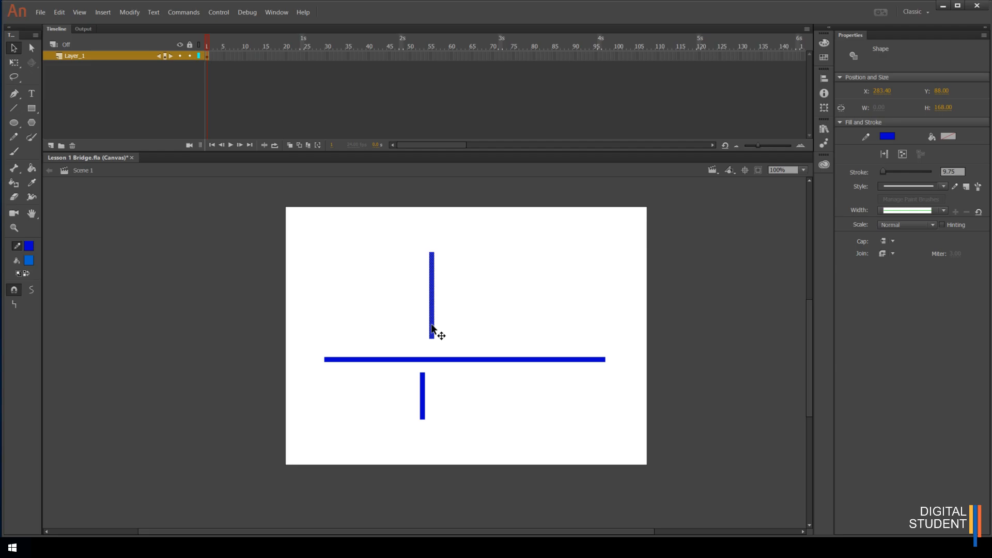
Undo the segment moves and the vertical line, back to the single horizontal line
key("ctrl+z")
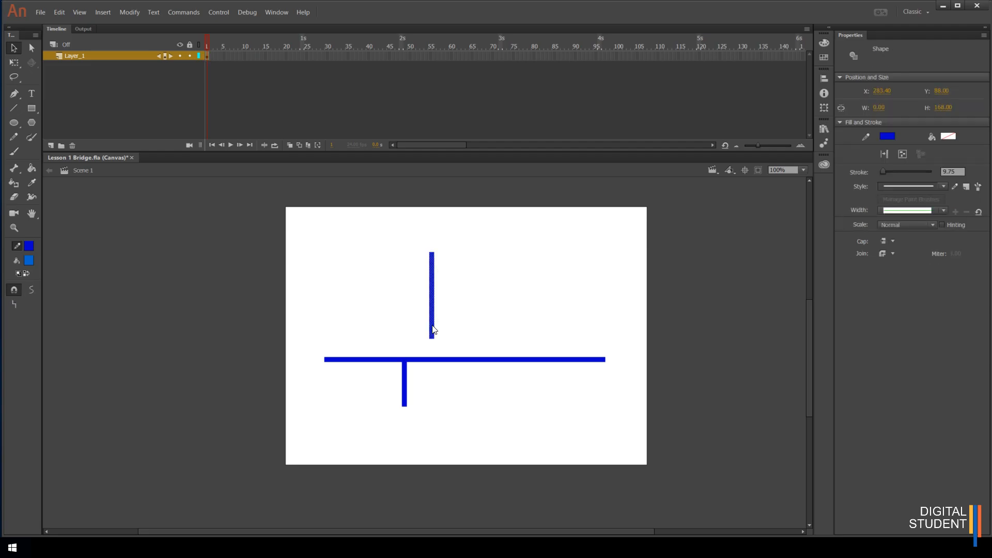
key("ctrl+z")
key("ctrl+a")
key("ctrl+z")
key("ctrl+z")
key("ctrl+z")
key("ctrl+z")
key("ctrl+z")
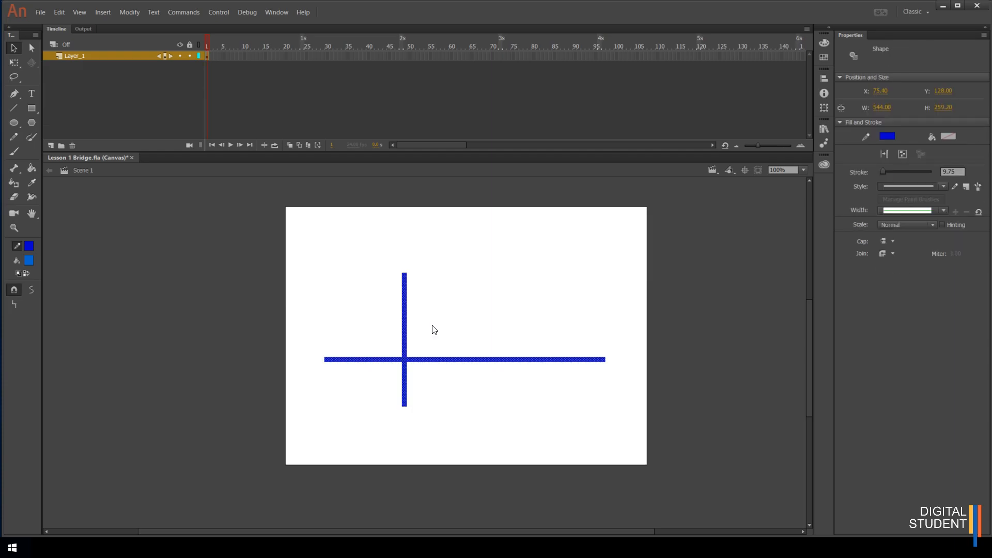
key("ctrl+z")
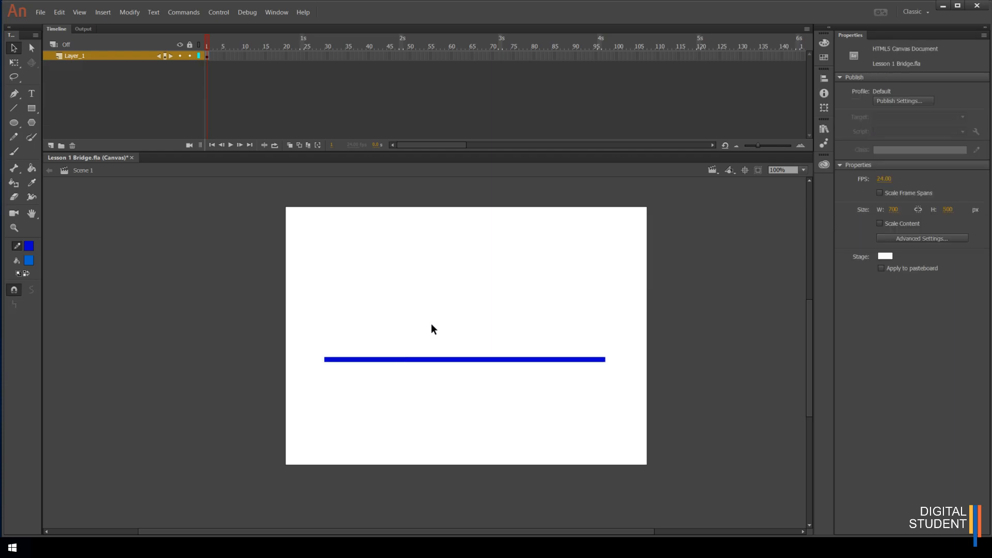
Draw a vertical line about 305 px tall to the left of the stage with the Line tool
left_click(14, 108)
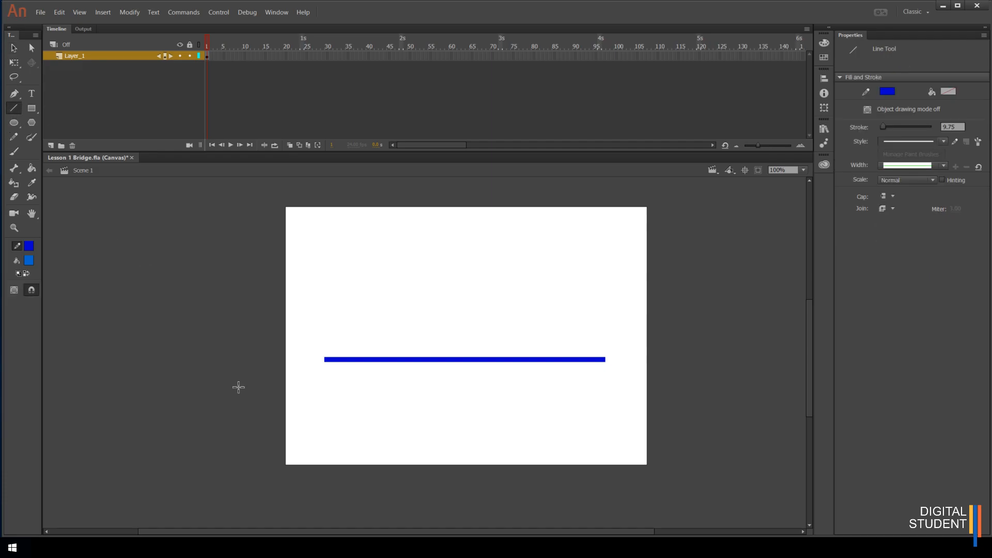
left_click_drag(243, 402, 244, 257)
left_click_drag(244, 256, 243, 245)
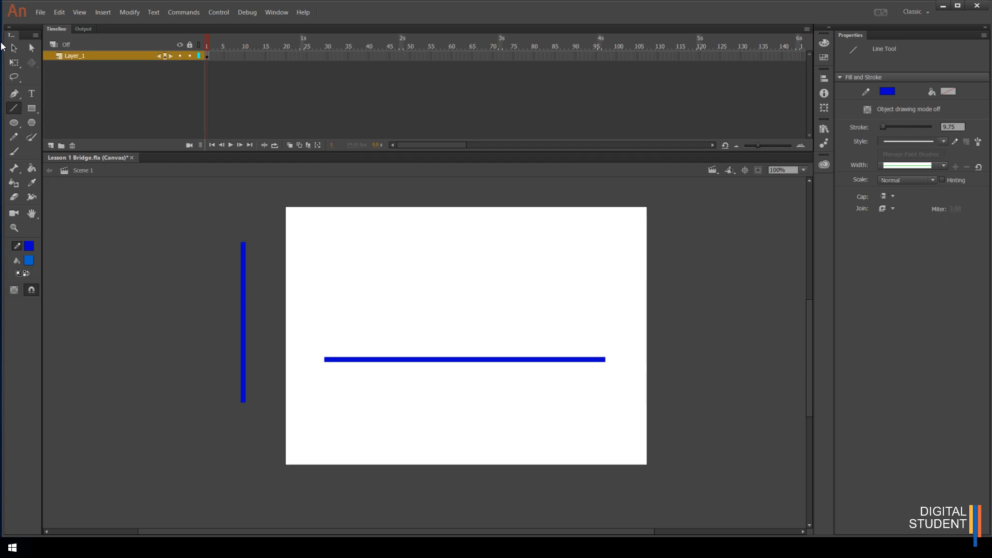
Paste a copy of the vertical line and place both vertical lines across the horizontal line, near its left and right ends
left_click(14, 48)
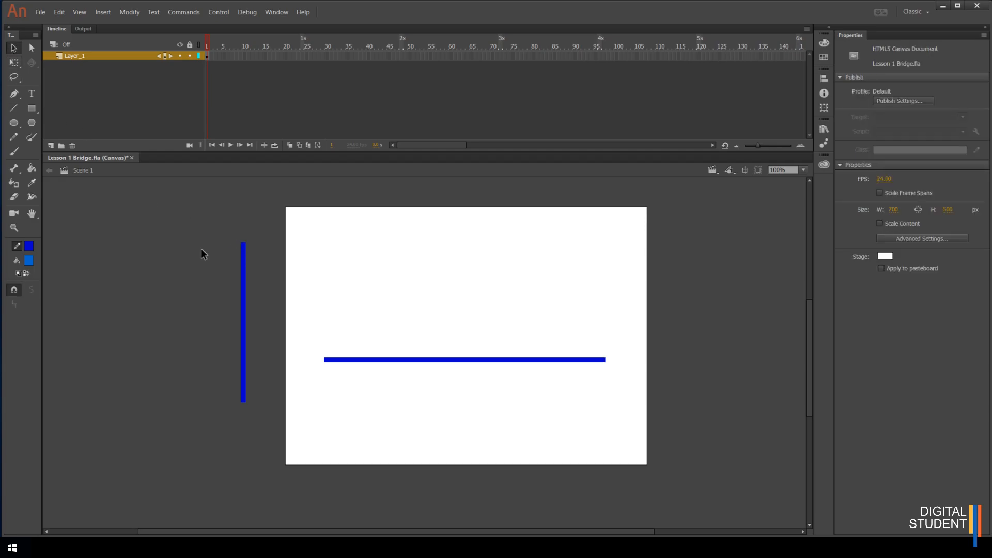
left_click(245, 315)
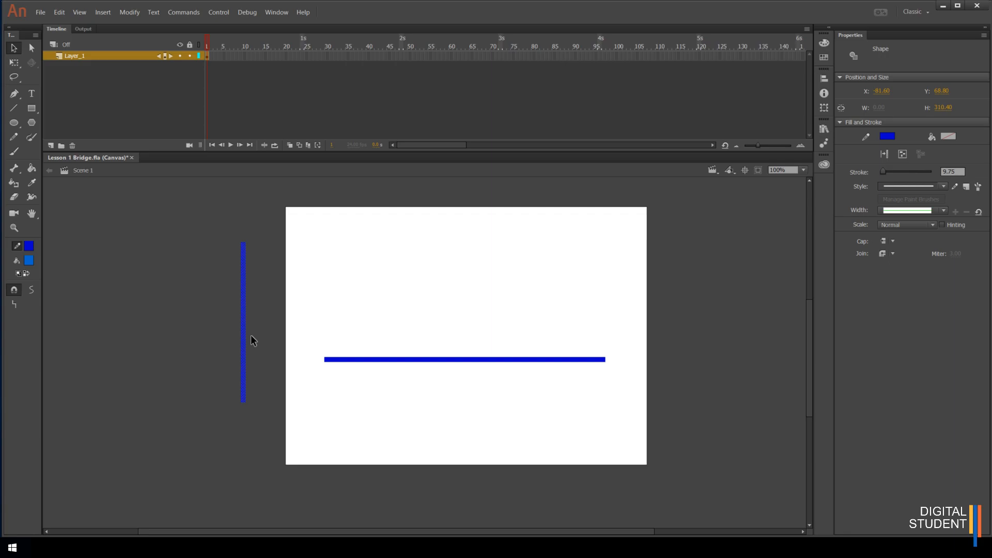
left_click_drag(246, 339, 221, 332)
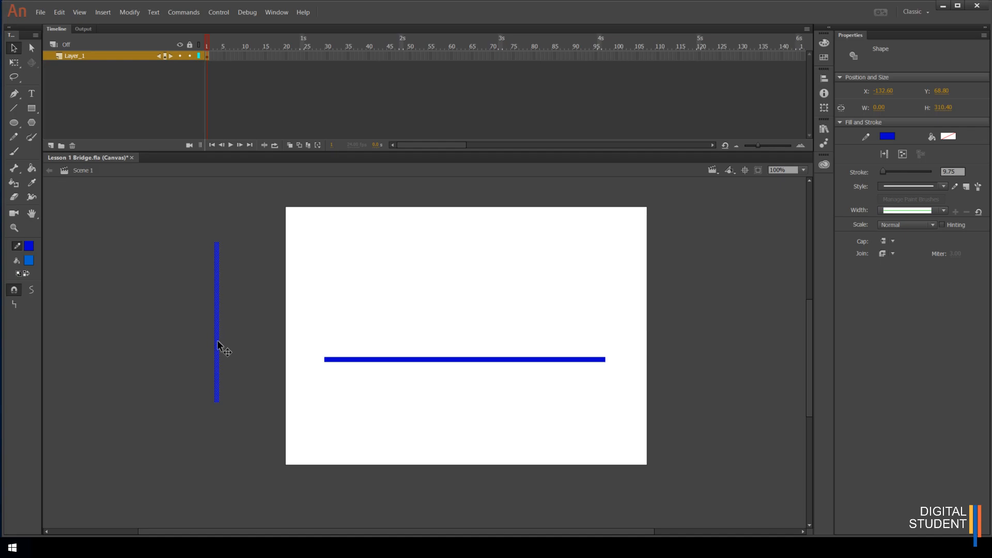
key("ctrl+v")
mouse_move(427, 314)
left_mouse_down()
mouse_move(386, 291)
mouse_move(343, 317)
mouse_move(409, 313)
left_mouse_up()
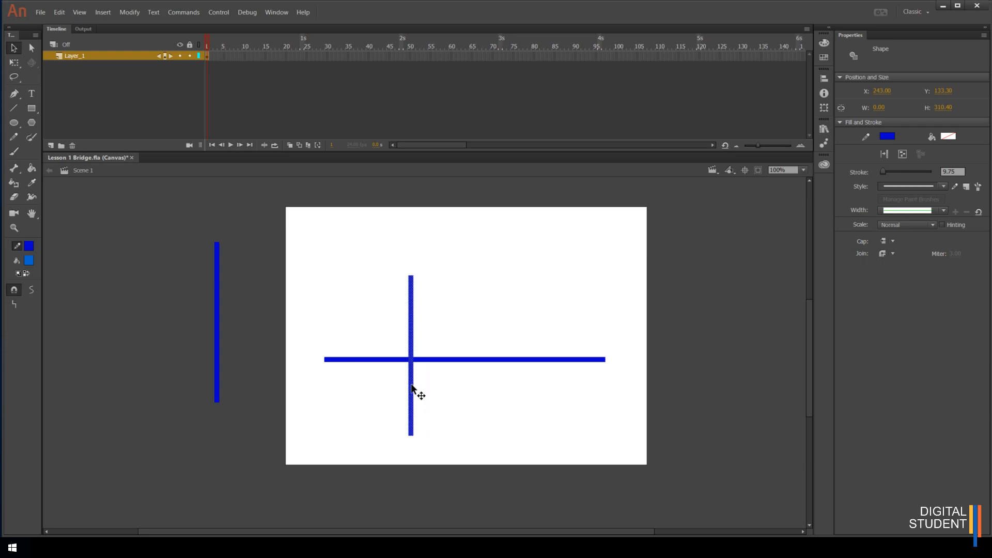
mouse_move(413, 384)
left_mouse_down()
mouse_move(415, 360)
mouse_move(412, 372)
left_mouse_up()
left_click(217, 381)
left_click_drag(216, 370, 530, 392)
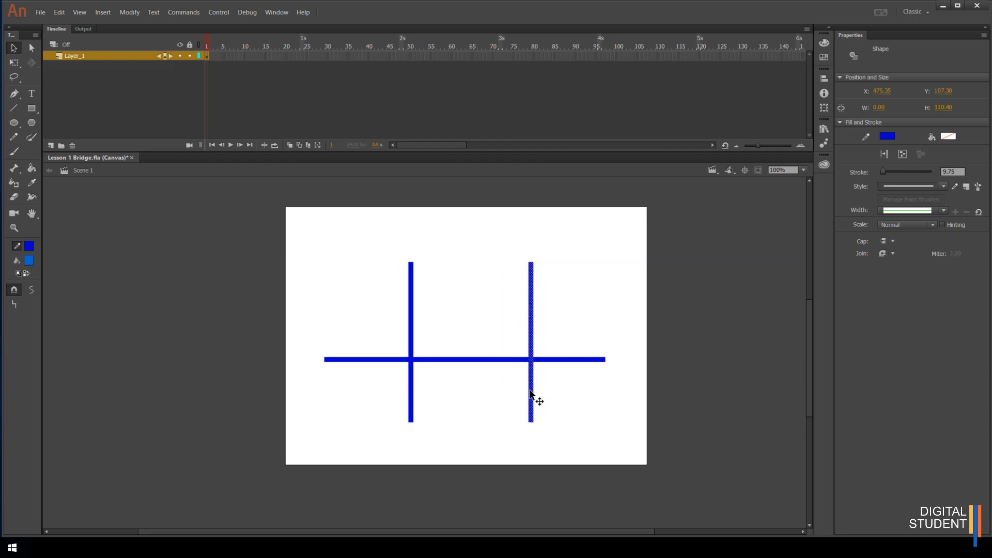
Reposition the left vertical line slightly to the left, to about x 210
left_click(413, 396)
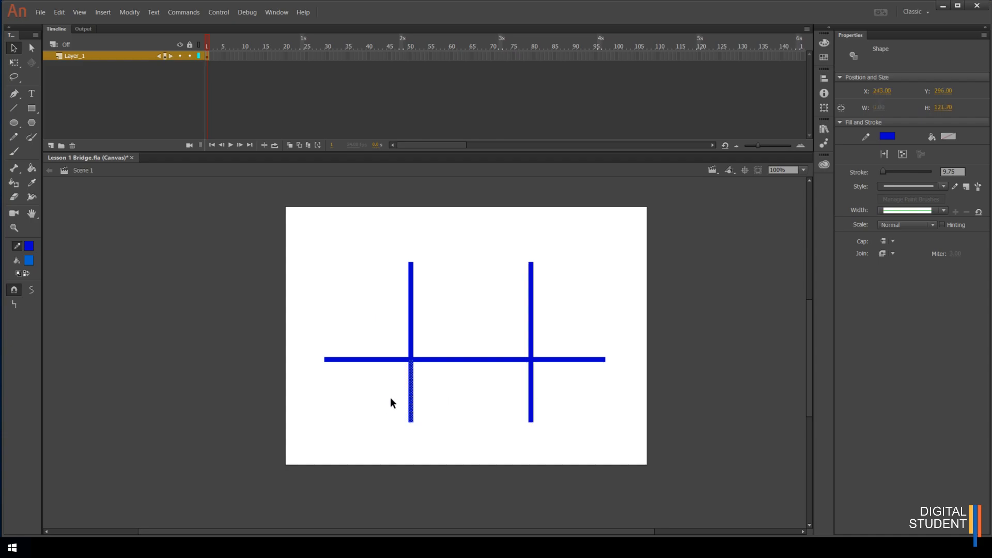
left_click(412, 318, "shift")
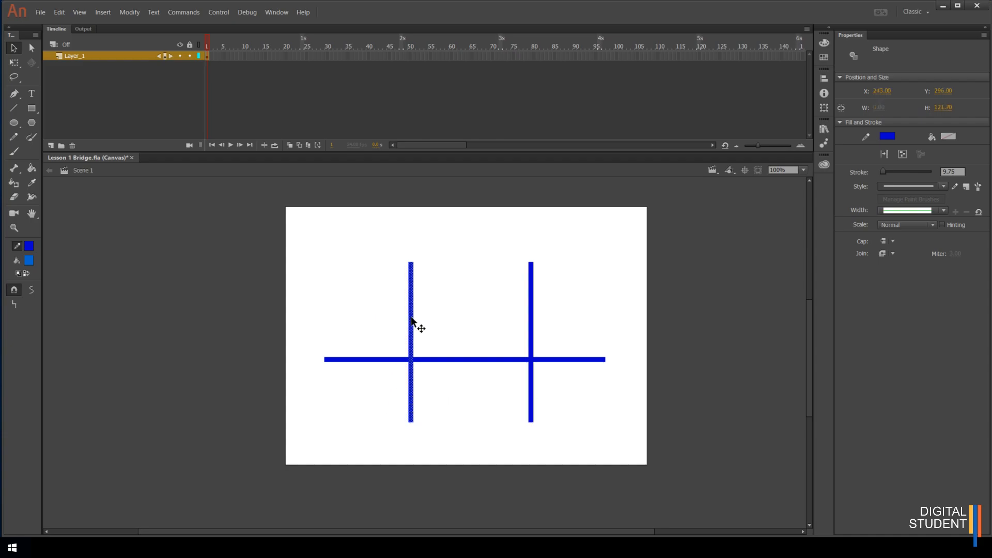
left_click(442, 408)
left_click(411, 409)
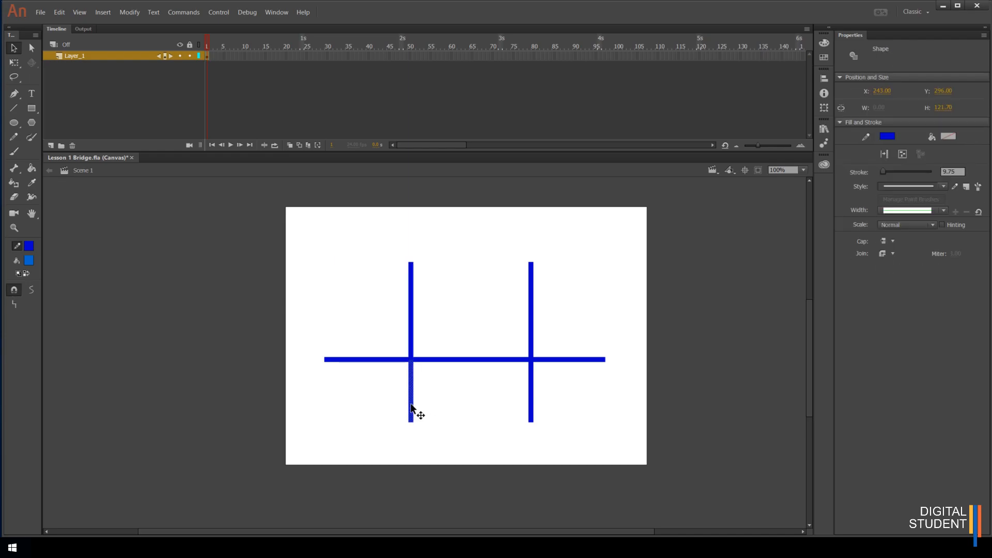
left_click(412, 346, "shift")
left_click_drag(412, 343, 388, 338)
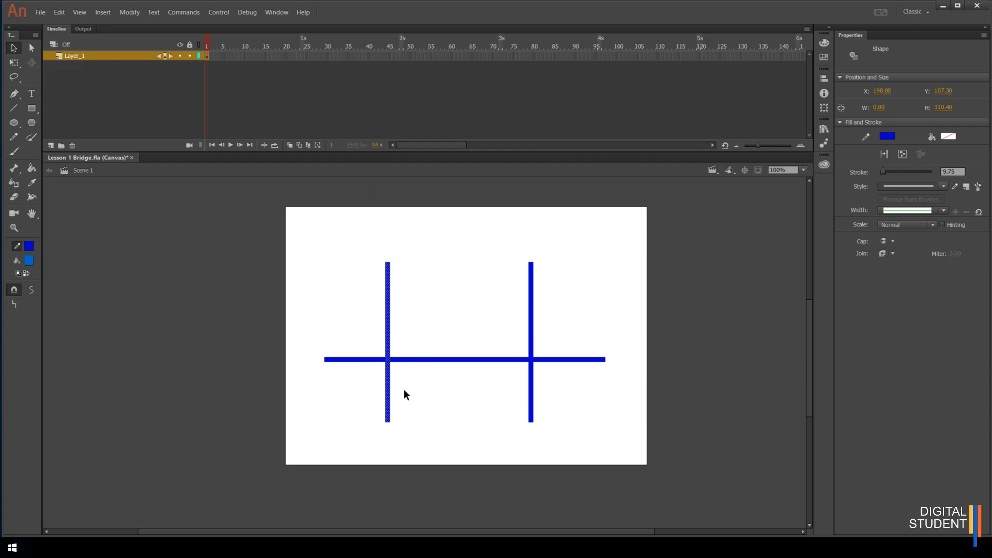
left_click_drag(388, 390, 398, 389)
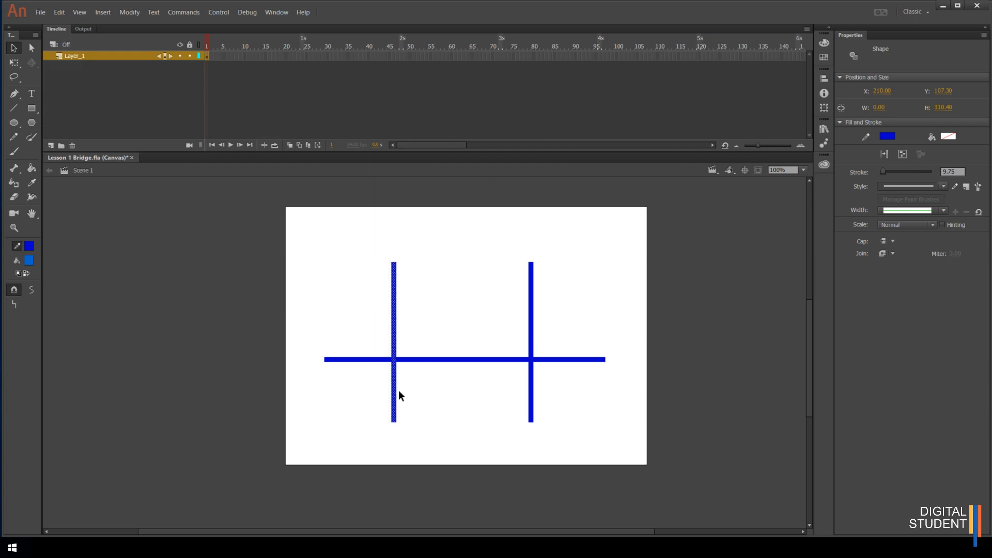
left_click(436, 404)
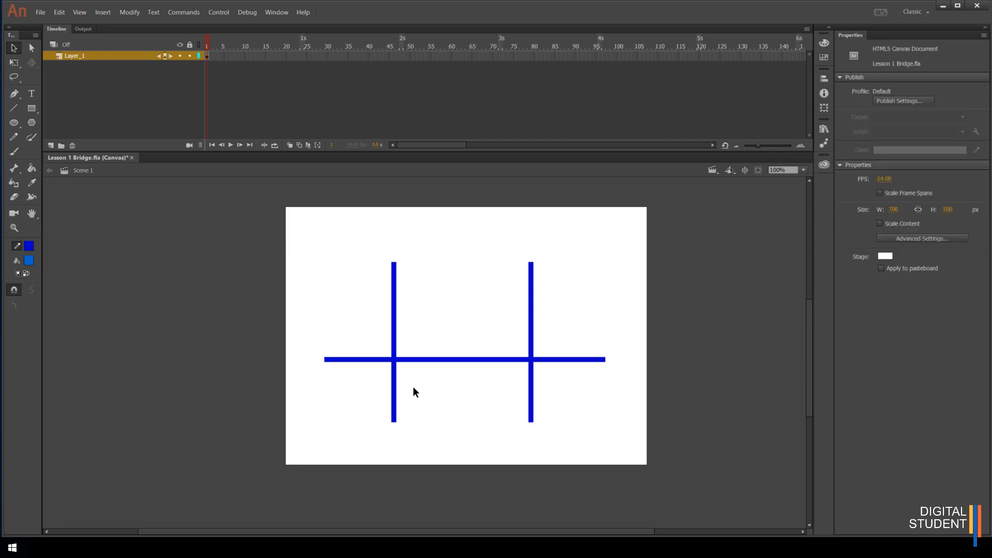
Select both vertical lines and set their stroke thickness to 25
left_click(394, 332)
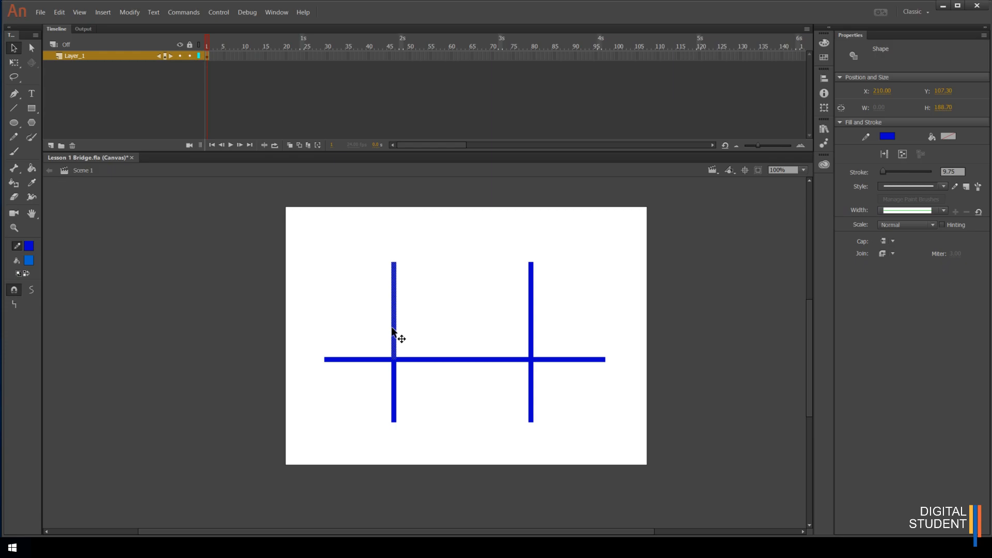
left_click(393, 381, "shift")
left_click(532, 320, "shift")
left_click(534, 385, "shift")
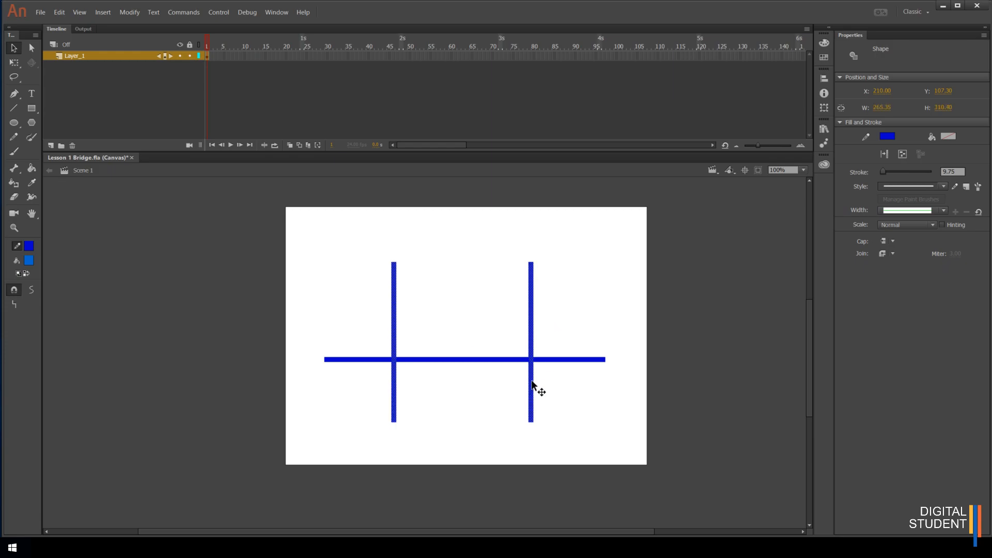
left_click_drag(881, 170, 888, 171)
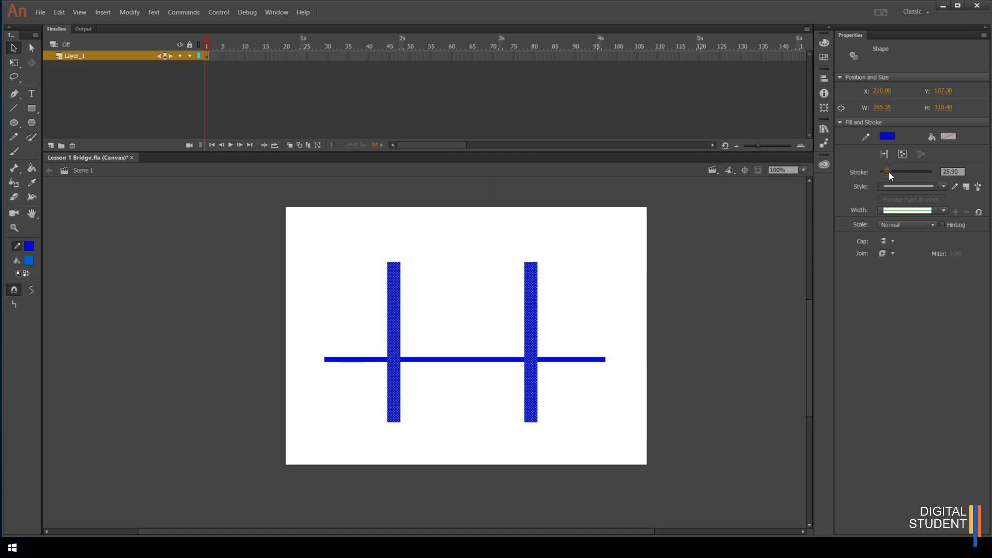
left_click(950, 172)
type("25")
key("Return")
left_click(379, 354)
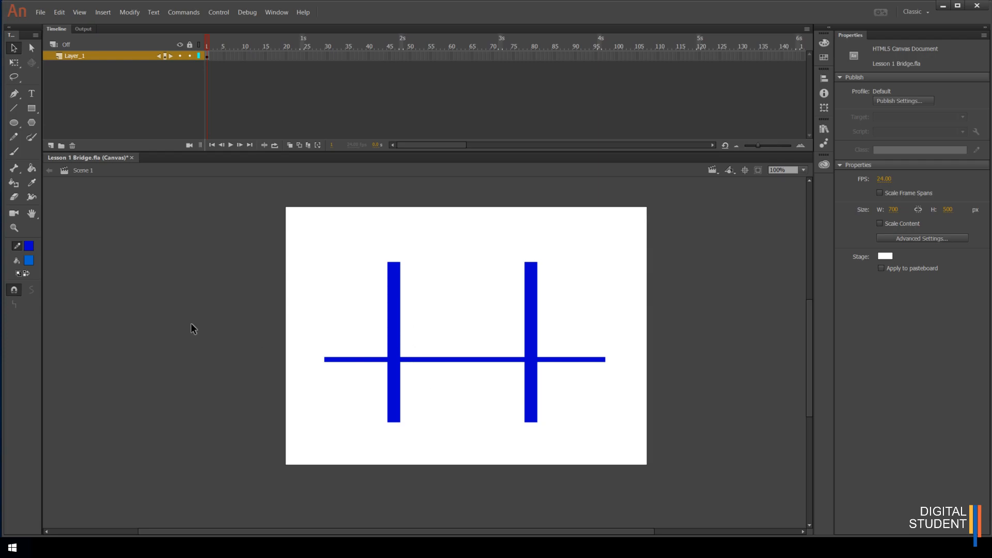
Set the Line tool color to yellow and draw a diagonal from the horizontal line's left end to the left tower's top
left_click(18, 114)
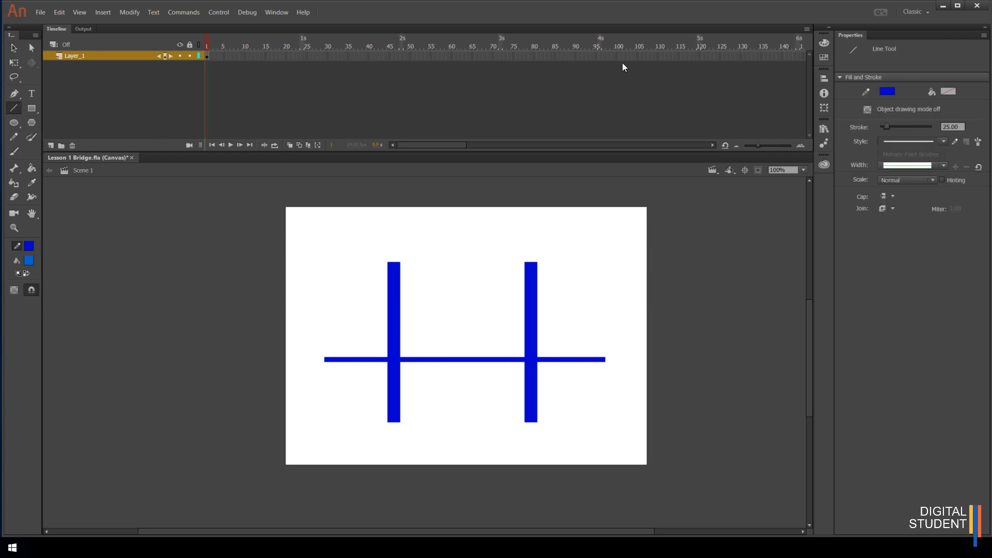
left_click(886, 92)
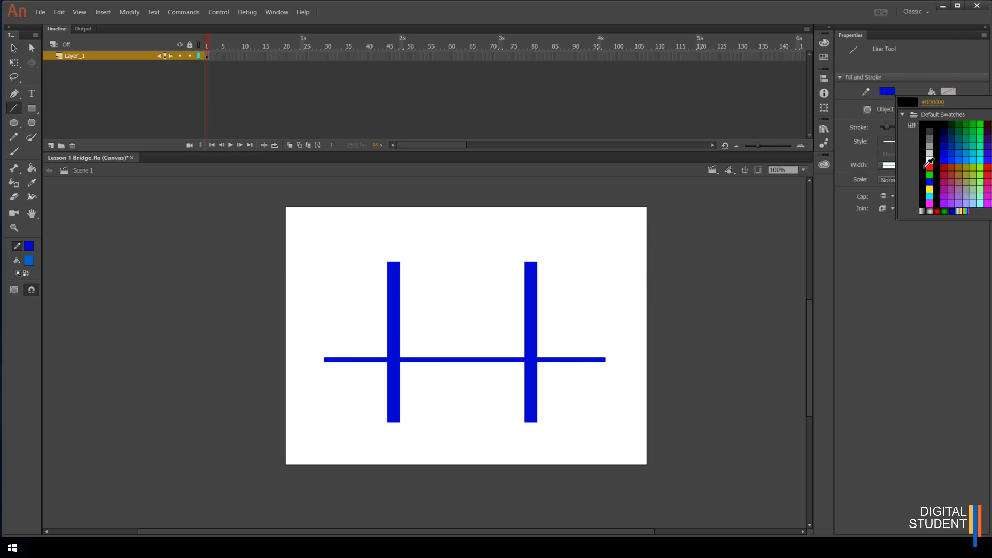
left_click(931, 191)
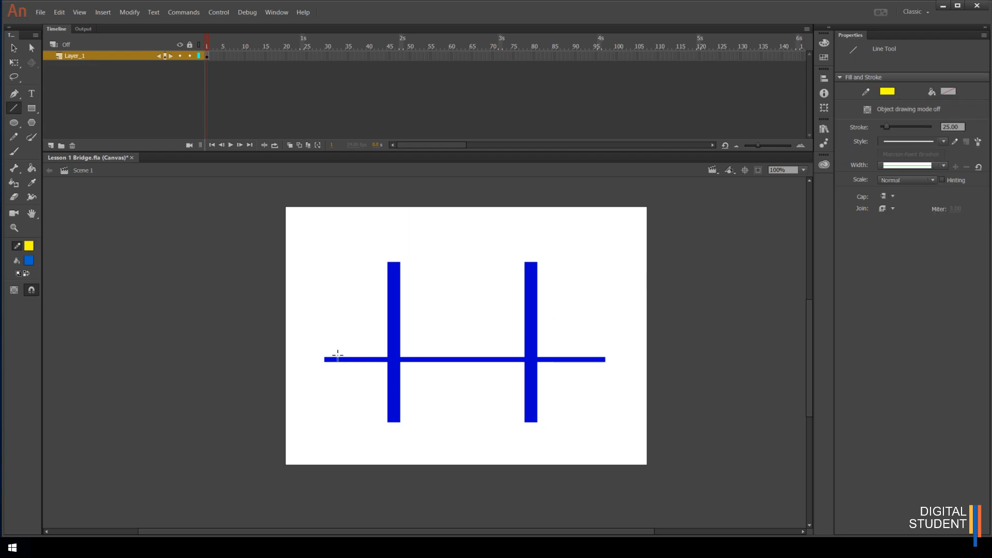
left_click_drag(326, 357, 394, 262)
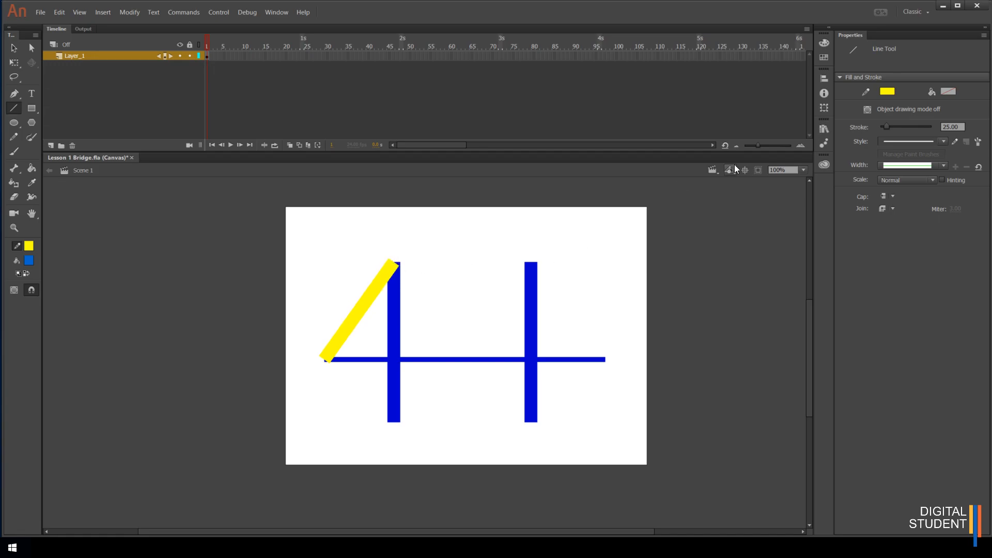
Select the yellow diagonal and reduce its stroke thickness to 7.20
left_click_drag(885, 125, 878, 127)
key("v")
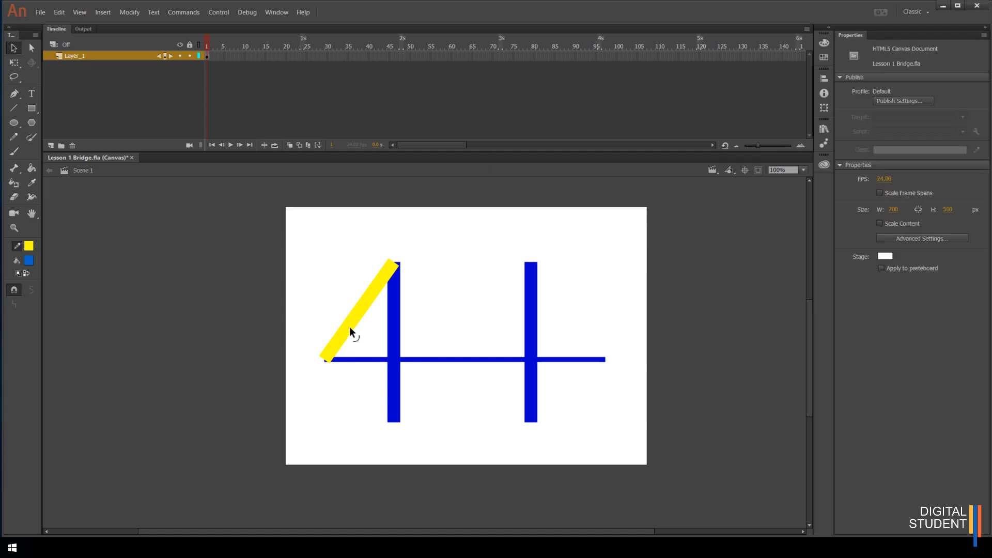
left_click(350, 328)
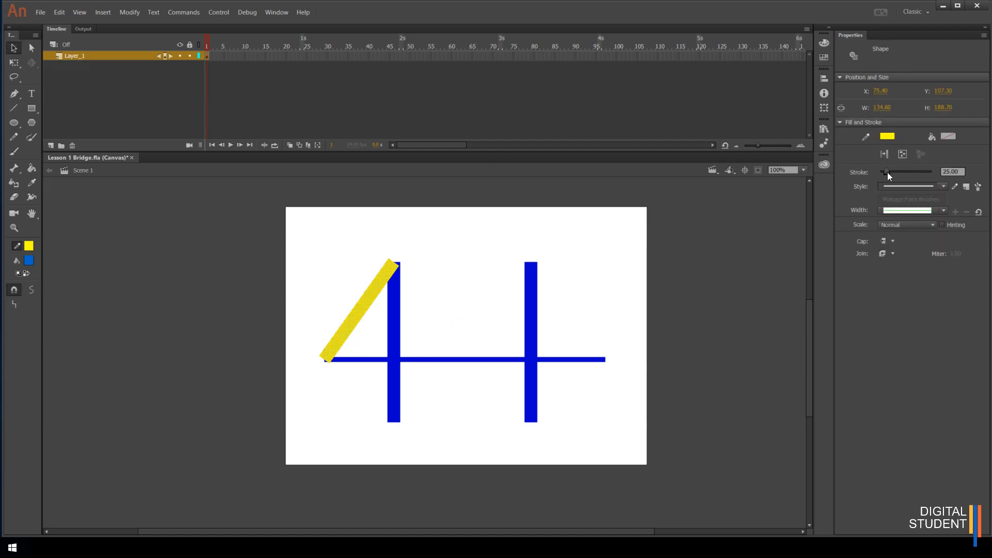
left_click_drag(888, 172, 882, 172)
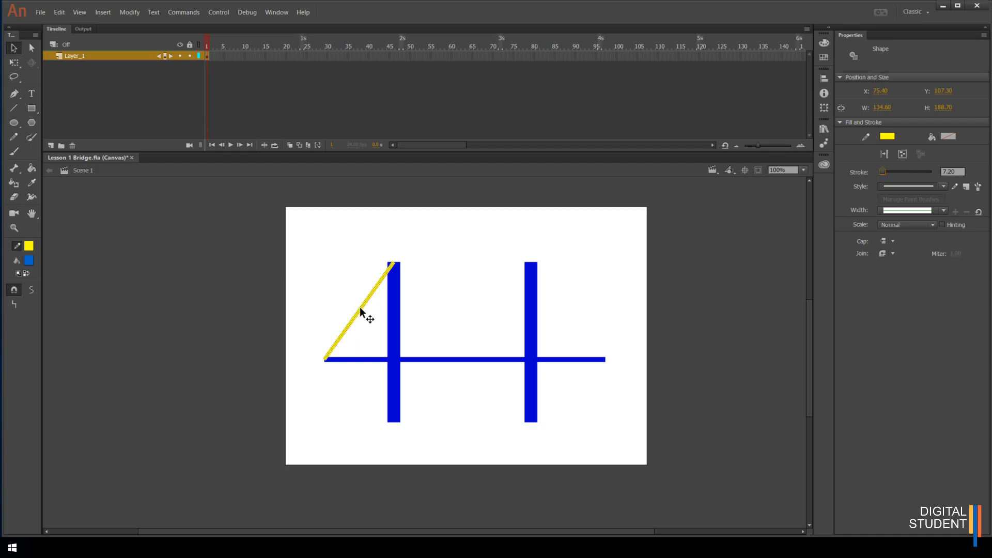
Draw yellow lines across between the tower tops and down to the horizontal line's right end
key("n")
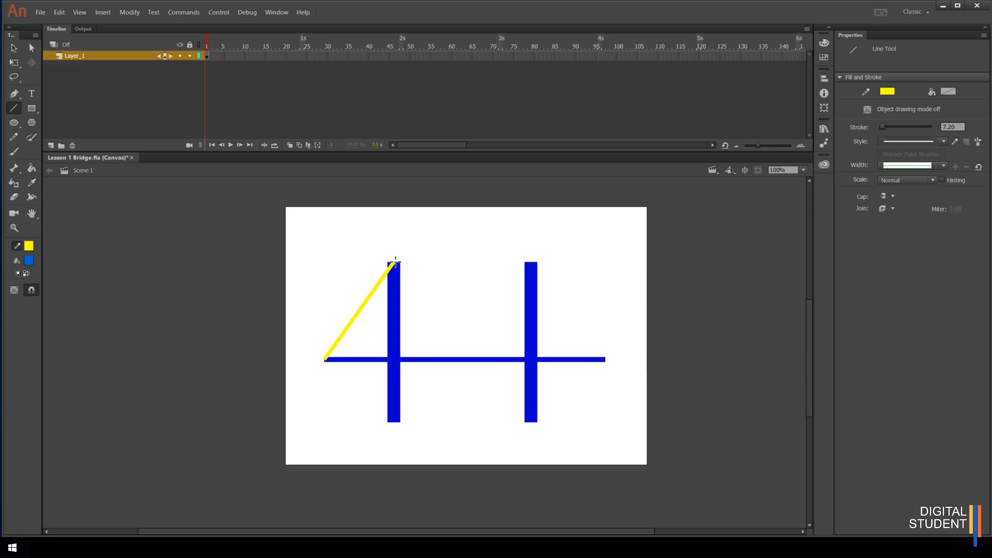
left_click_drag(394, 262, 606, 357)
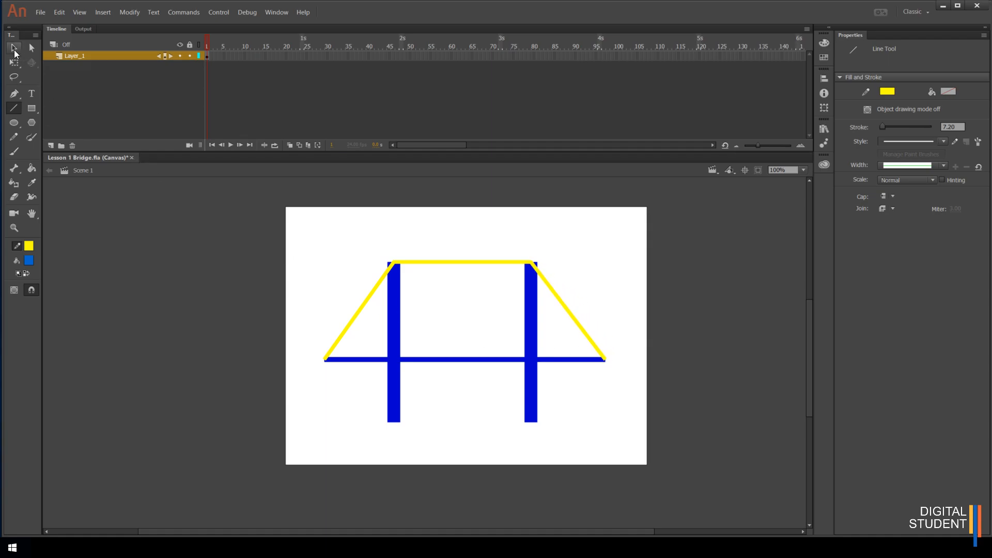
Bend the three yellow lines into hanging cable curves with the Selection tool
left_click(14, 50)
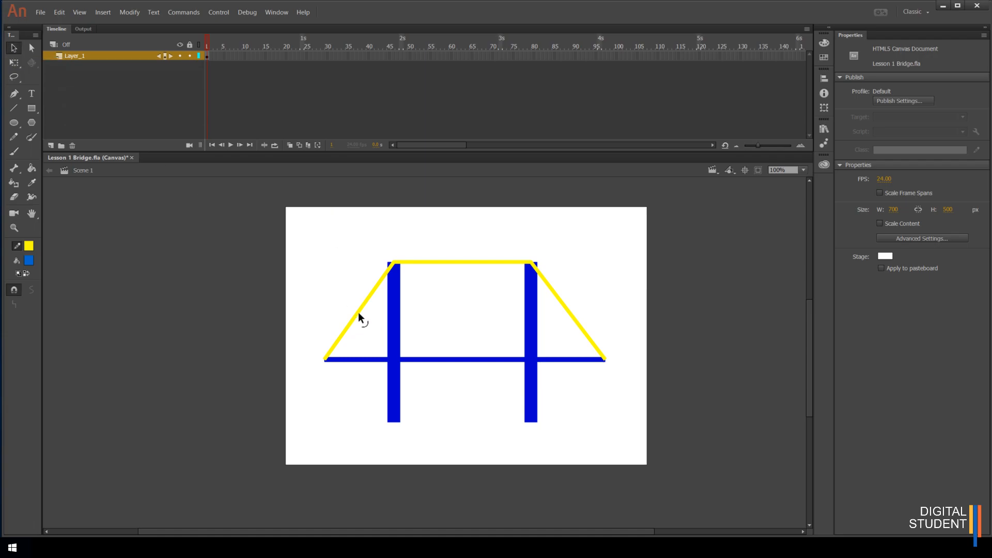
left_click_drag(360, 313, 369, 333)
left_click_drag(463, 262, 462, 324)
left_click_drag(568, 312, 562, 333)
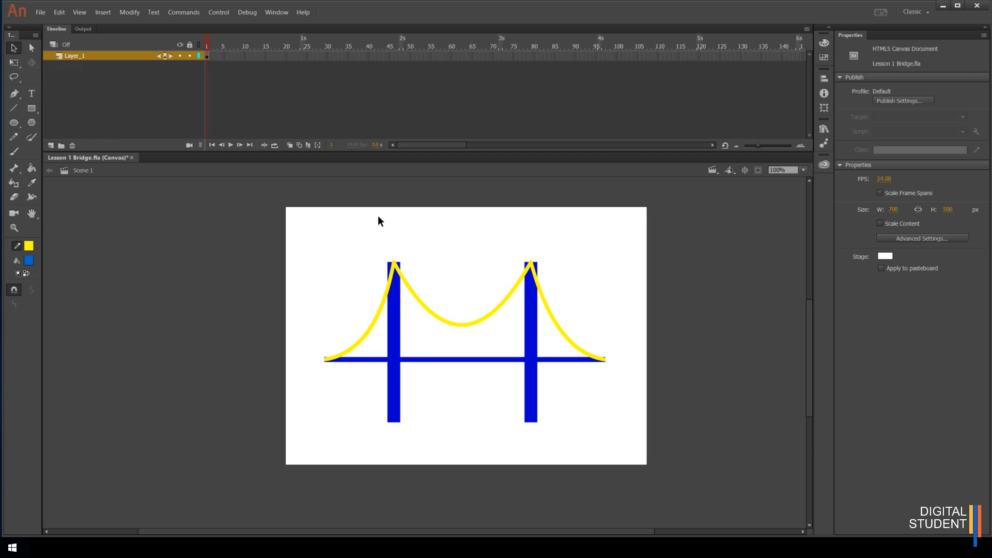
Try drawing a short light blue line near the left end of the horizontal line, then undo it
left_click(393, 284)
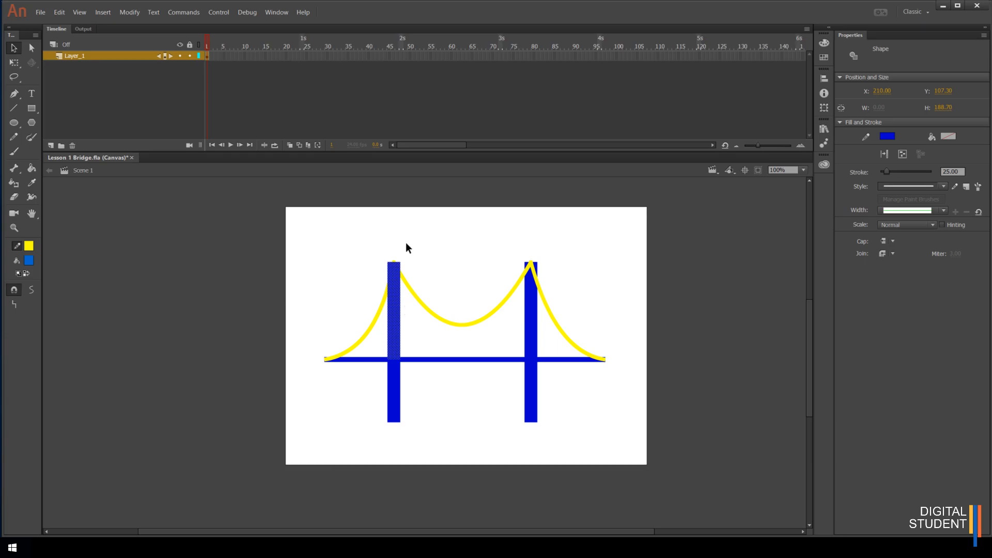
left_click(442, 293)
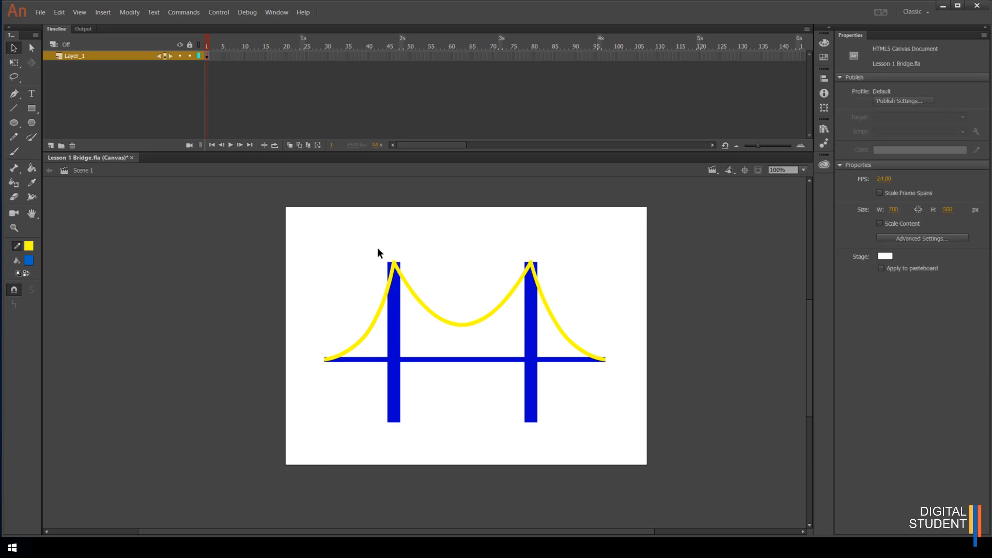
left_click(14, 108)
left_click(888, 93)
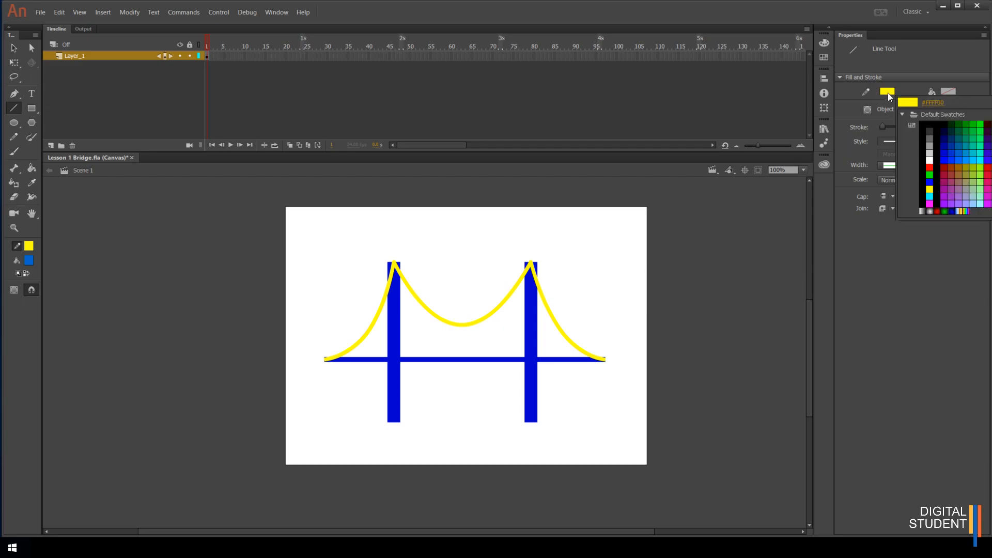
left_click(962, 155)
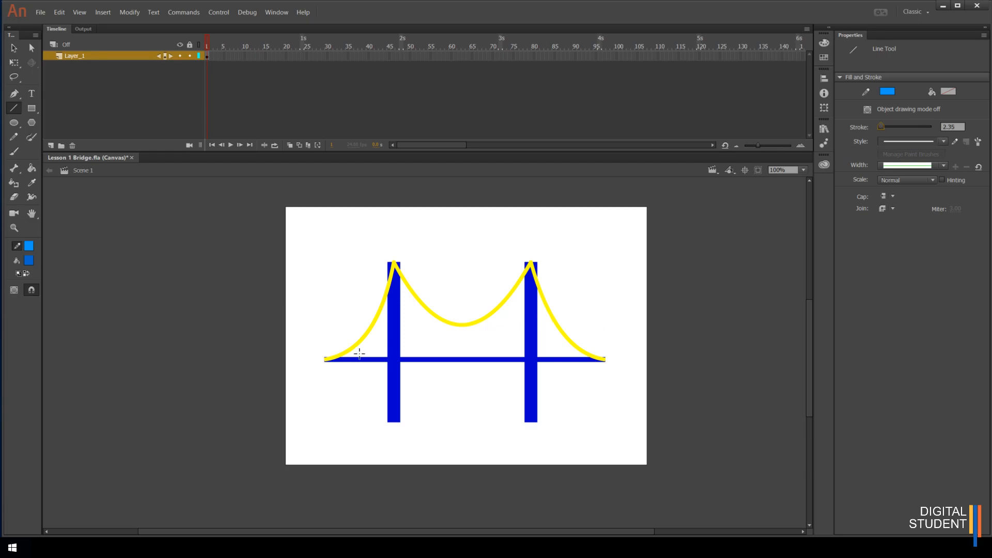
left_click_drag(358, 343, 355, 358)
key("ctrl+z")
Zoom in on the bridge's left end to examine the line ends, then fit the stage in the window
left_click(14, 227)
left_click_drag(321, 288, 443, 413)
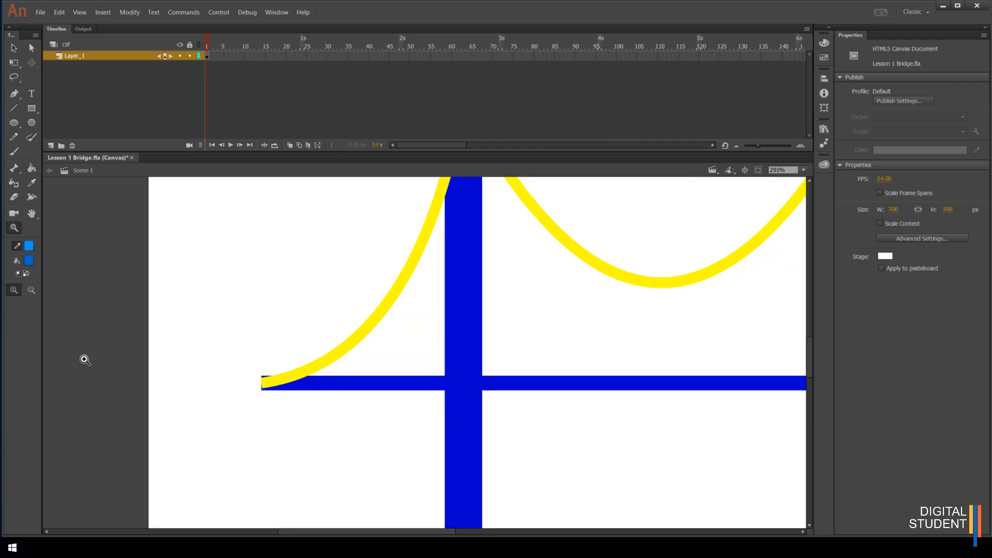
left_click(31, 290)
left_click_drag(310, 249, 343, 303)
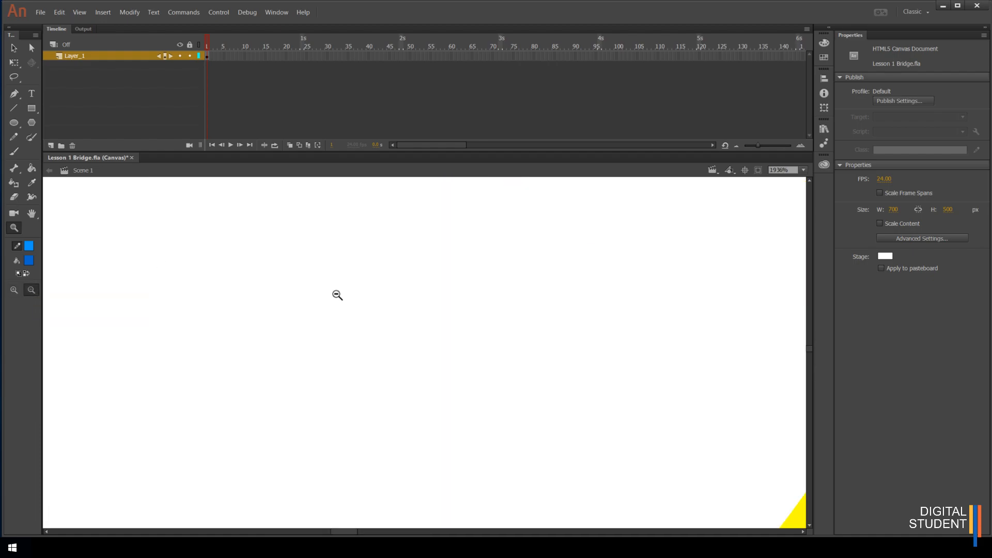
left_click(14, 290)
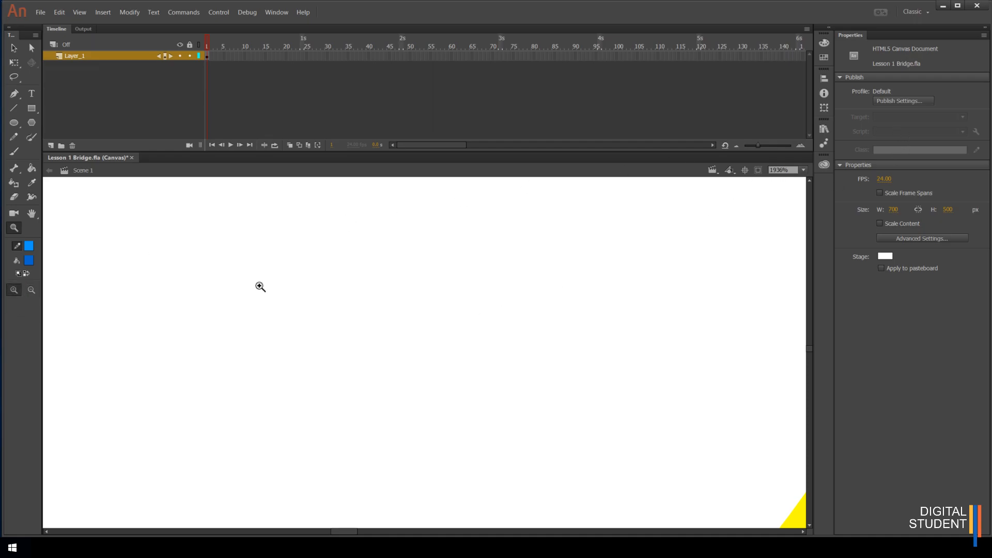
left_click(804, 170)
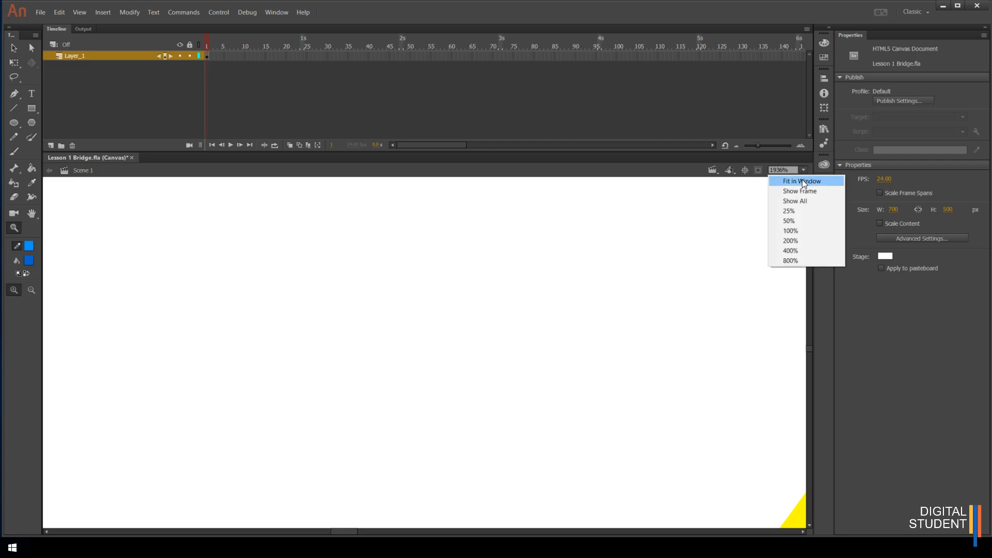
left_click(802, 181)
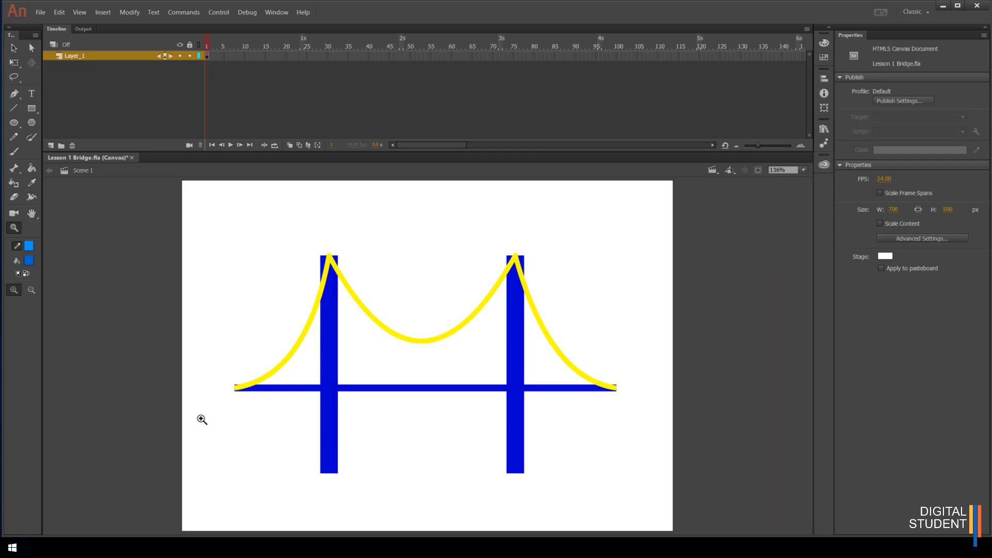
Draw three short vertical light blue hanger lines from the left cable down to the deck near the bridge's left end
left_click_drag(228, 305, 338, 412)
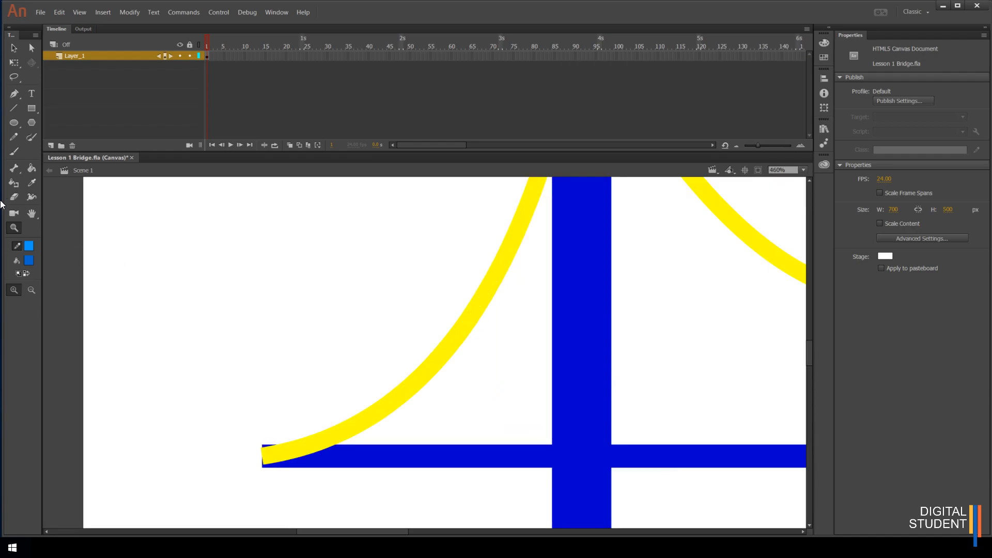
left_click(14, 108)
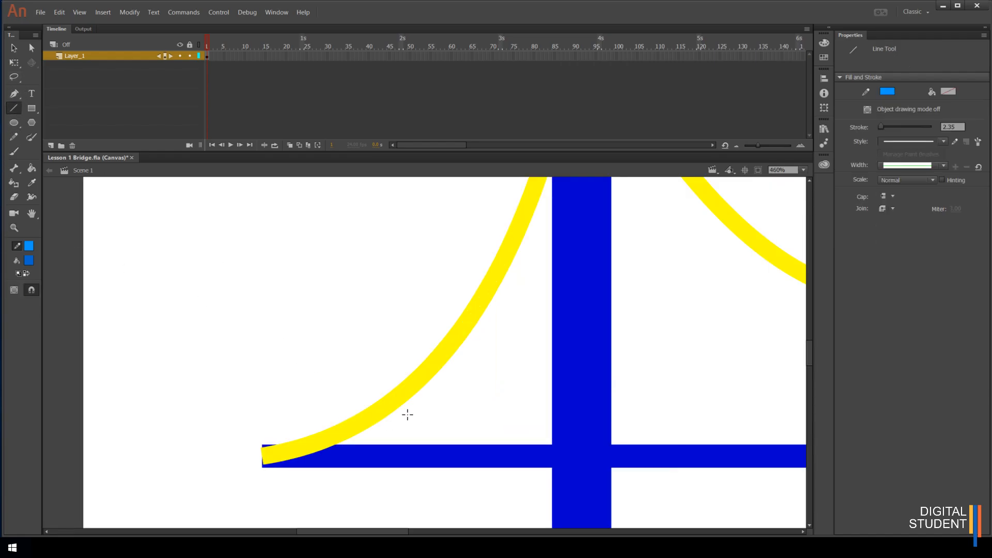
left_click_drag(395, 409, 394, 456)
left_click_drag(428, 379, 430, 456)
left_click_drag(453, 353, 454, 454)
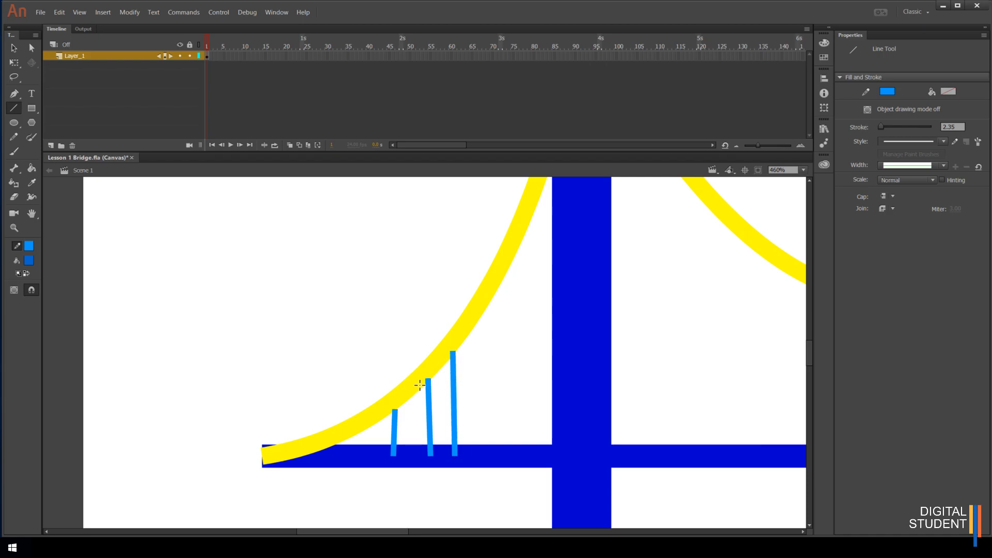
Shift the middle hanger line slightly left with the Selection tool to space the three hangers evenly
left_click(14, 47)
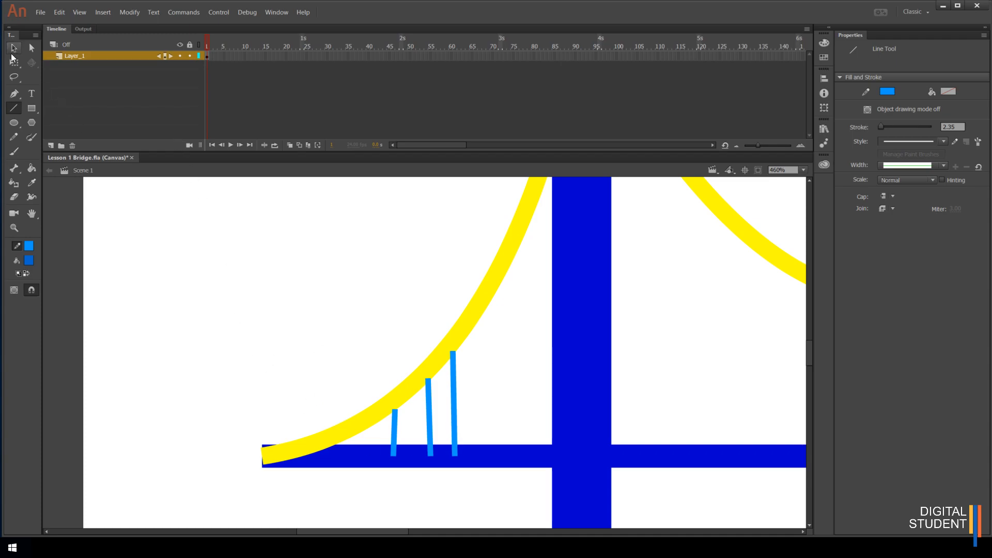
left_click(429, 451)
left_click(427, 486)
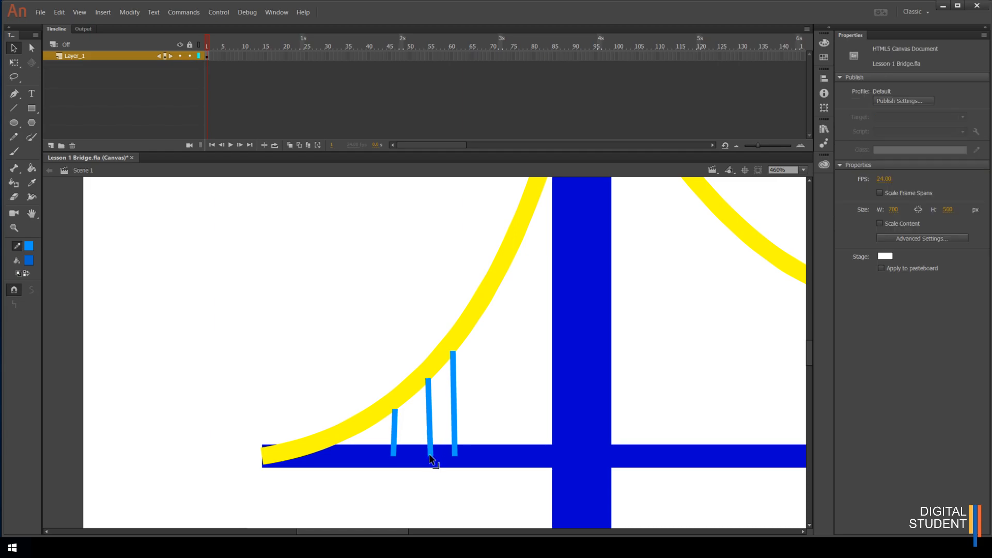
left_click_drag(428, 454, 391, 458)
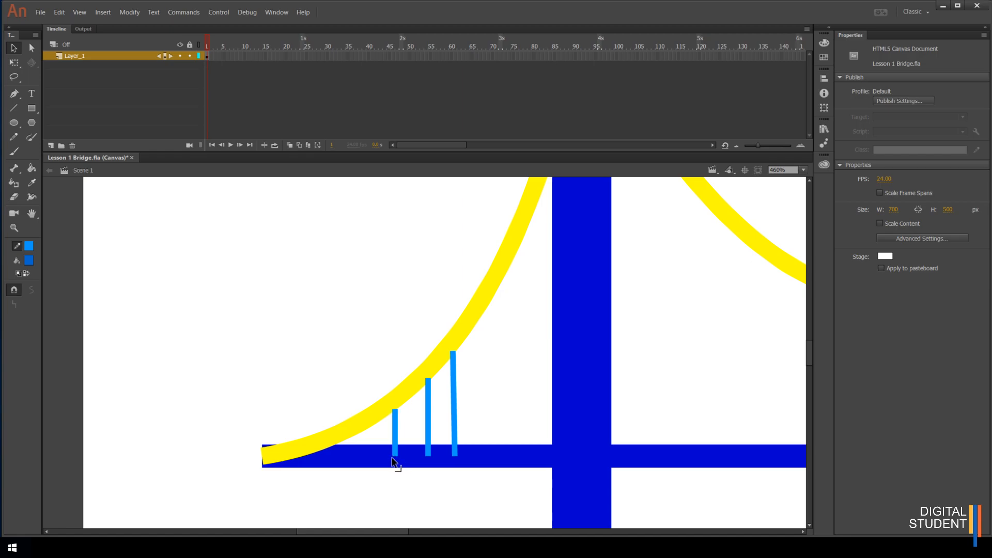
left_click(426, 416)
left_click_drag(427, 417, 421, 420)
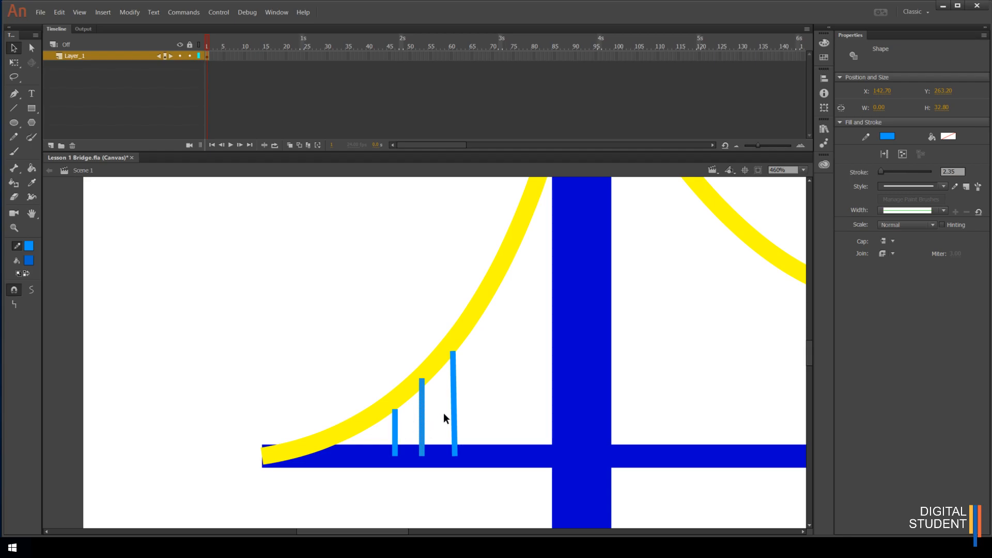
Inspect the stroke settings of the left tower and the deck segment, then fit the stage in the window
left_click(486, 462)
left_click(560, 390)
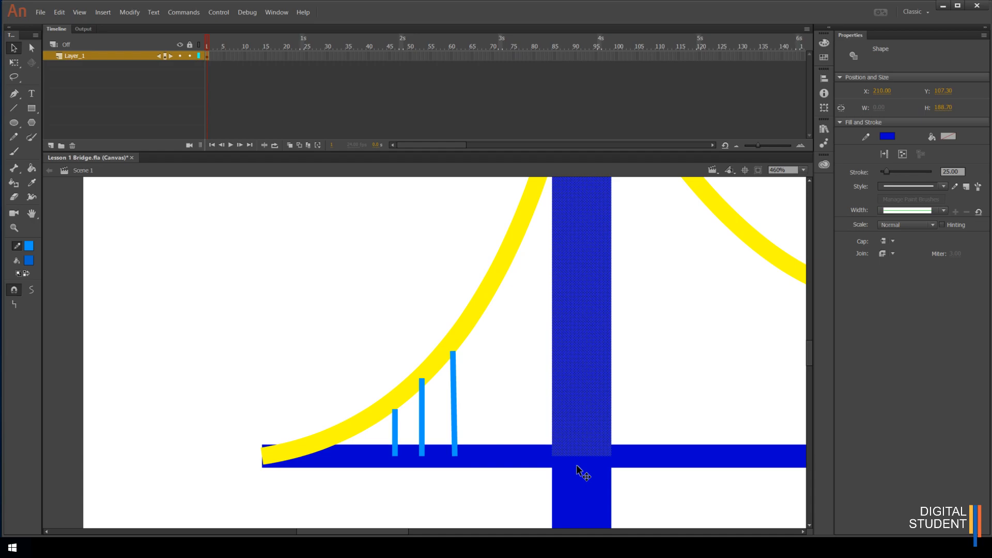
left_click(528, 459)
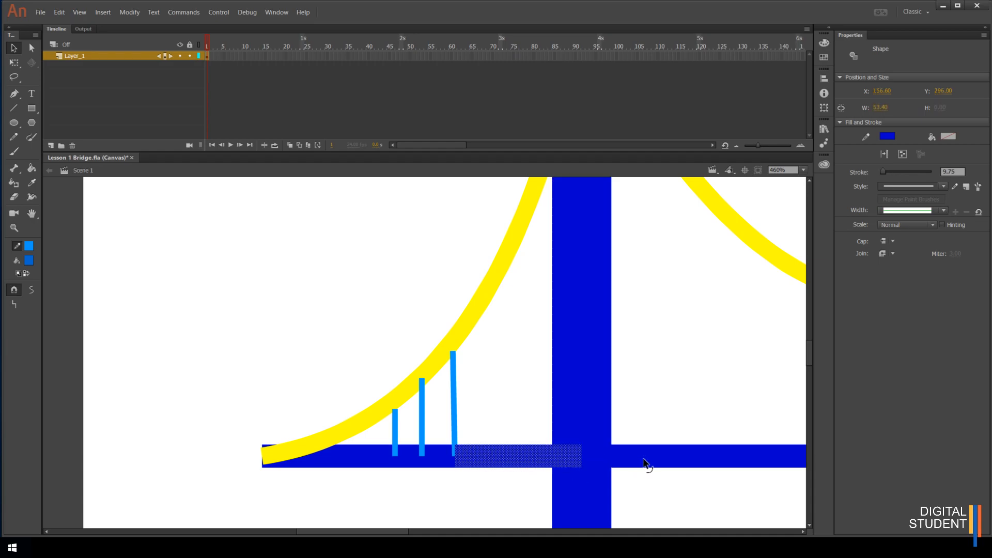
left_click(803, 170)
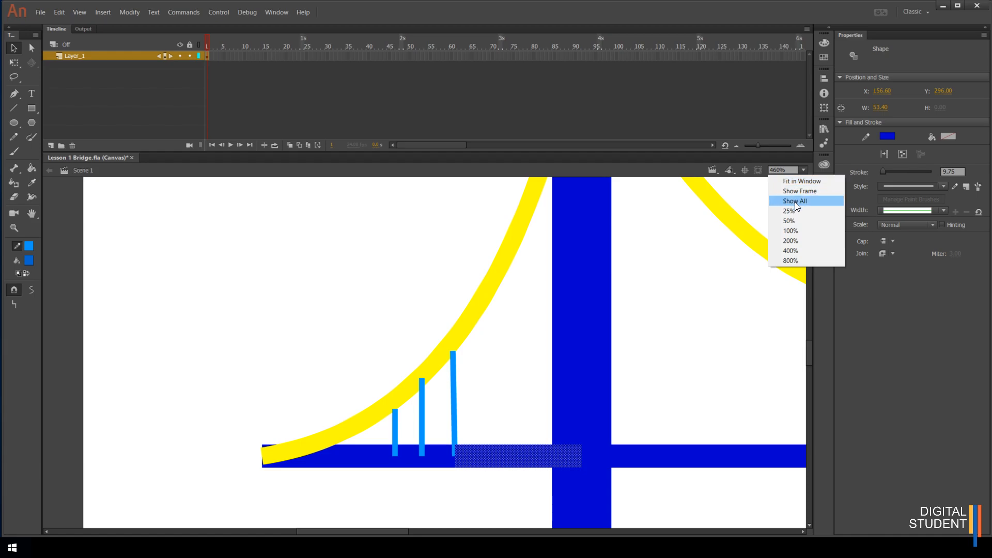
left_click(798, 180)
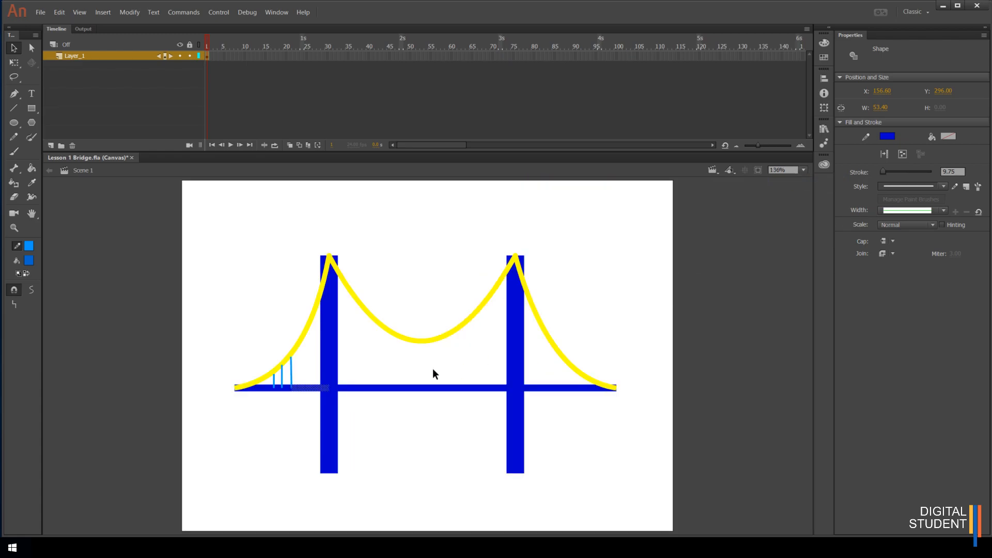
Save the document
left_click(35, 15)
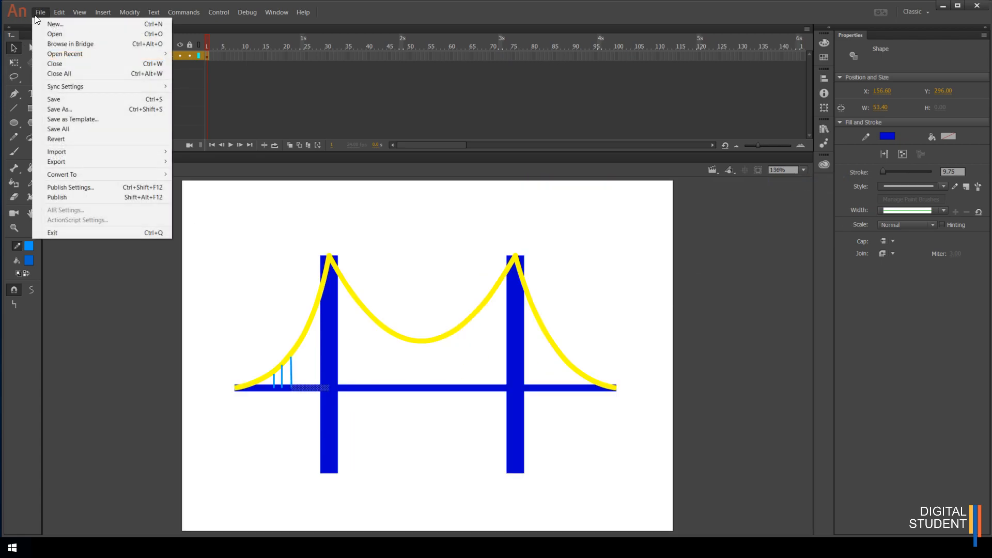
key("Down")
key("Down")
key("Down")
key("Down")
key("Down")
key("Down")
key("Down")
key("Down")
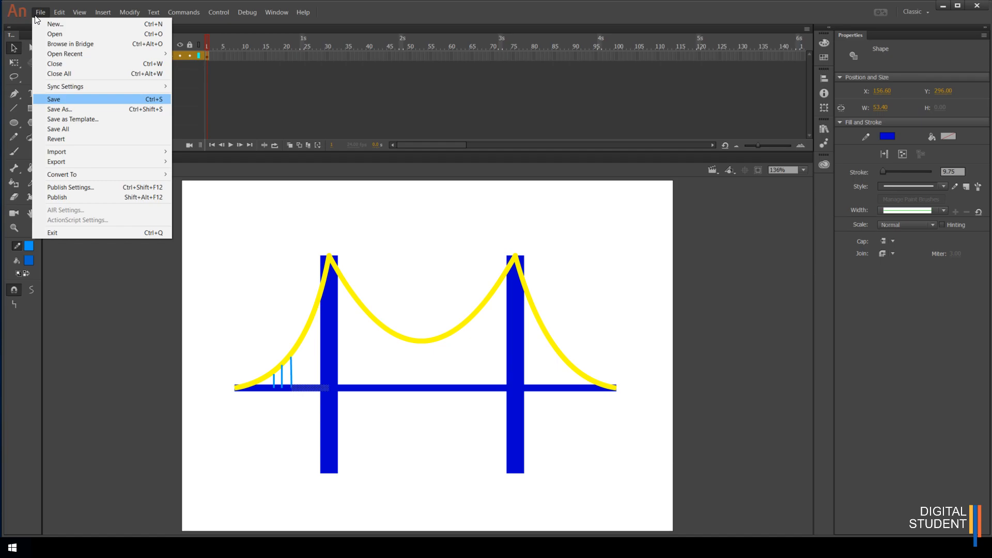
key("Return")
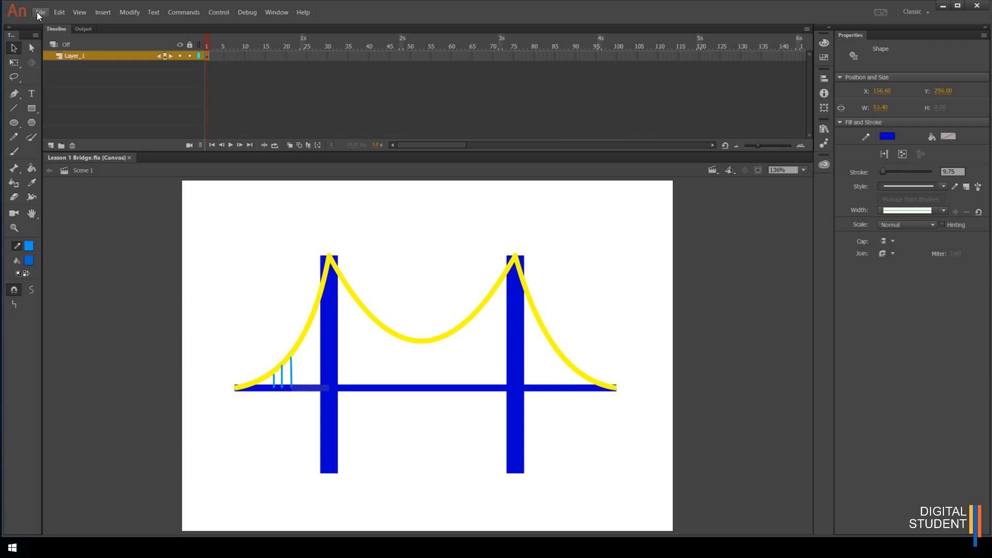
Open the Export Image dialog for the drawing
left_click(38, 16)
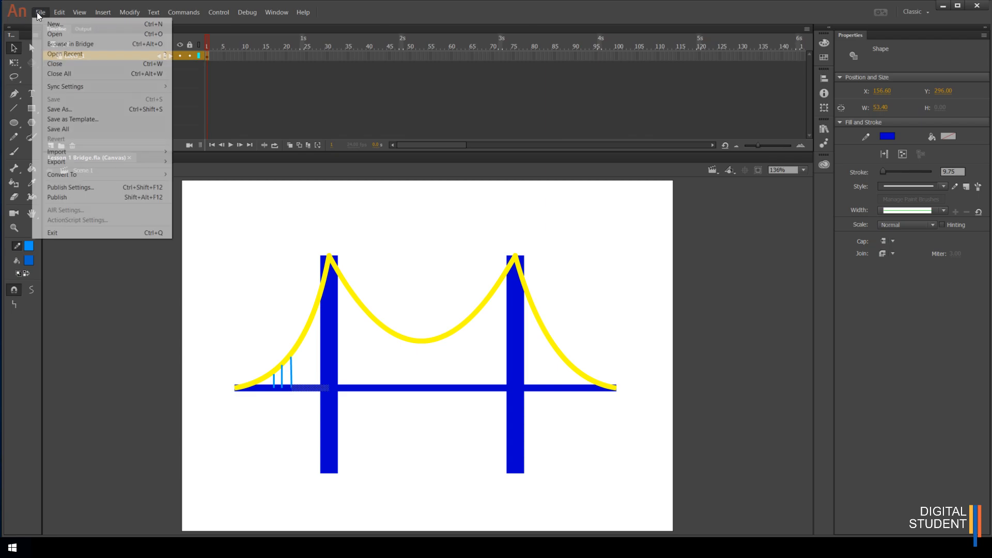
key("Down")
key("Down")
key("Down")
key("Down")
key("Down")
key("Down")
key("Down")
key("Down")
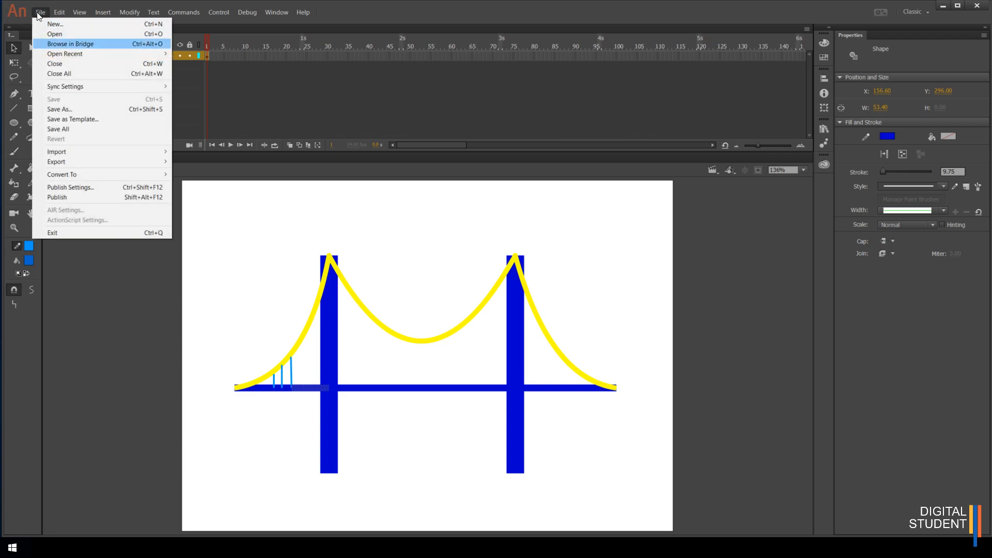
key("Down")
key("Down")
key("Down")
key("Down")
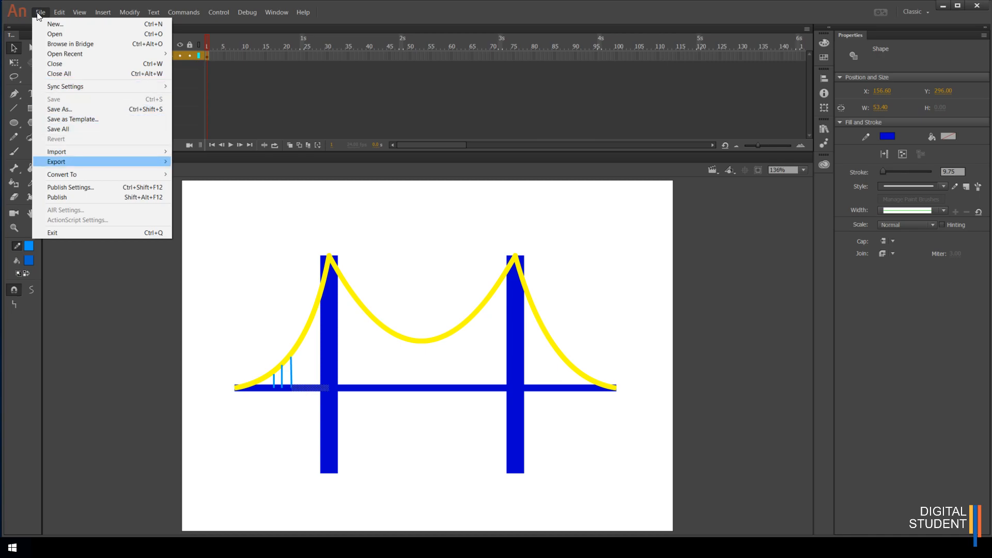
key("Right")
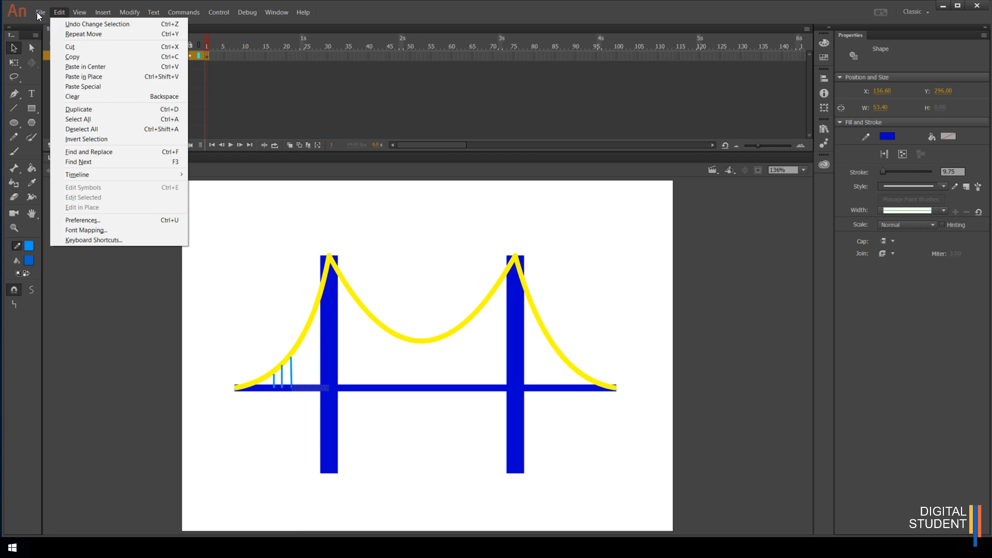
key("Left")
key("Down")
key("Down")
key("Down")
key("Down")
key("Down")
key("Down")
key("Down")
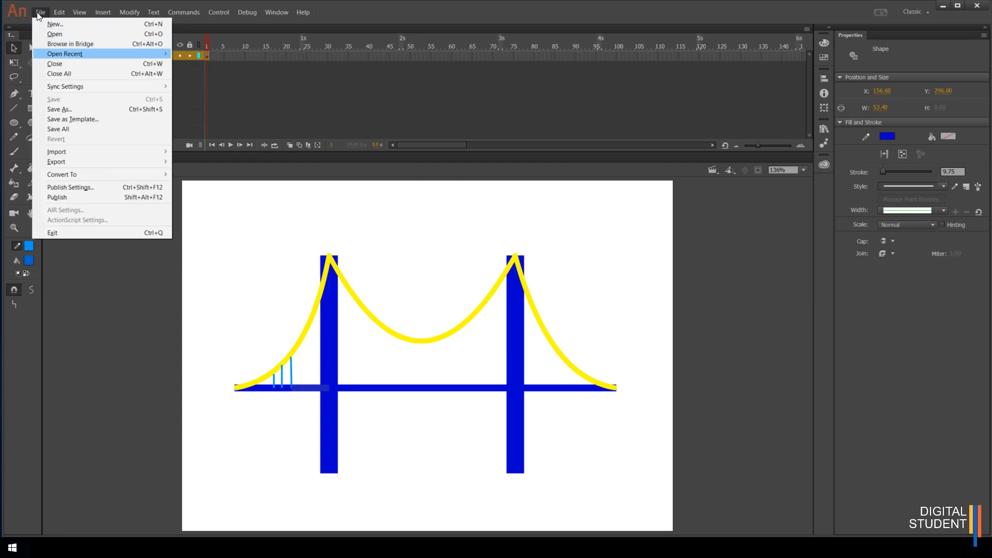
key("Down")
key("Down")
key("Down")
key("Down")
key("Down")
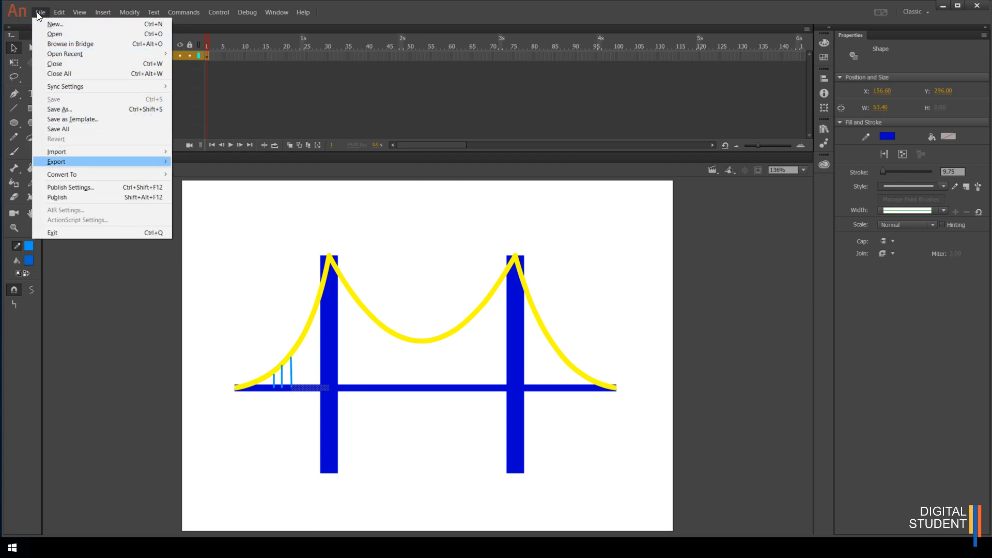
key("Right")
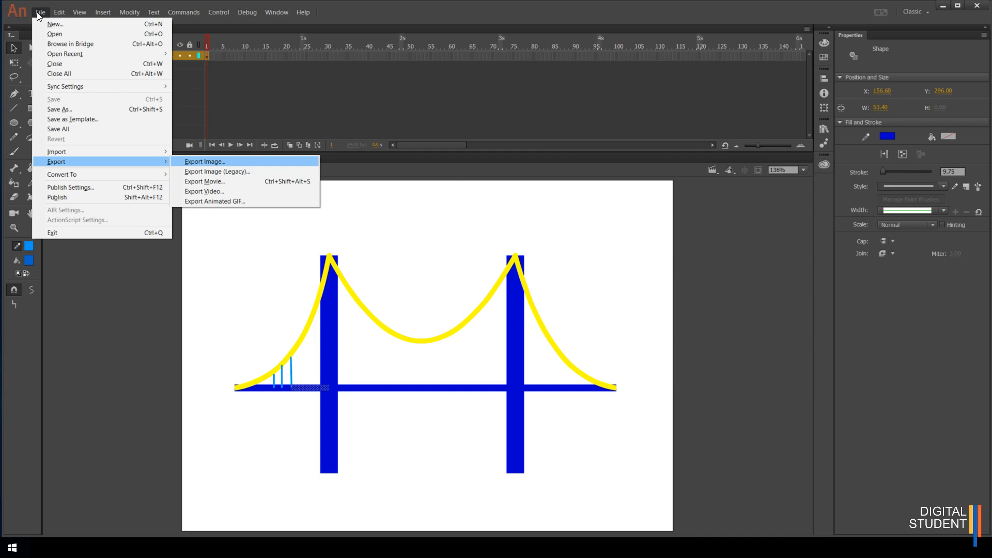
left_click(39, 16)
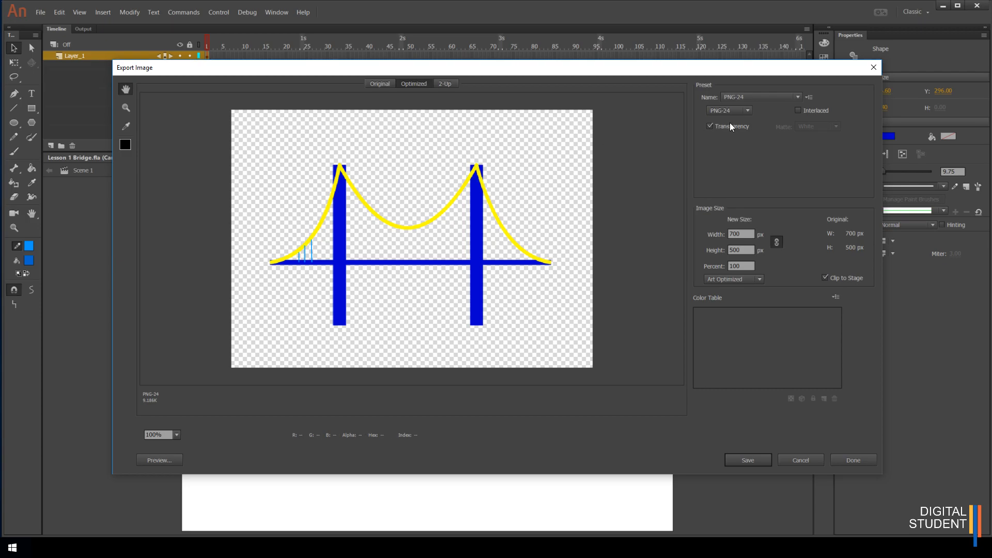
Compare the PNG-8 128 Dithered, JPEG High and PNG-24 presets and toggle Transparency off and back on
left_click(798, 98)
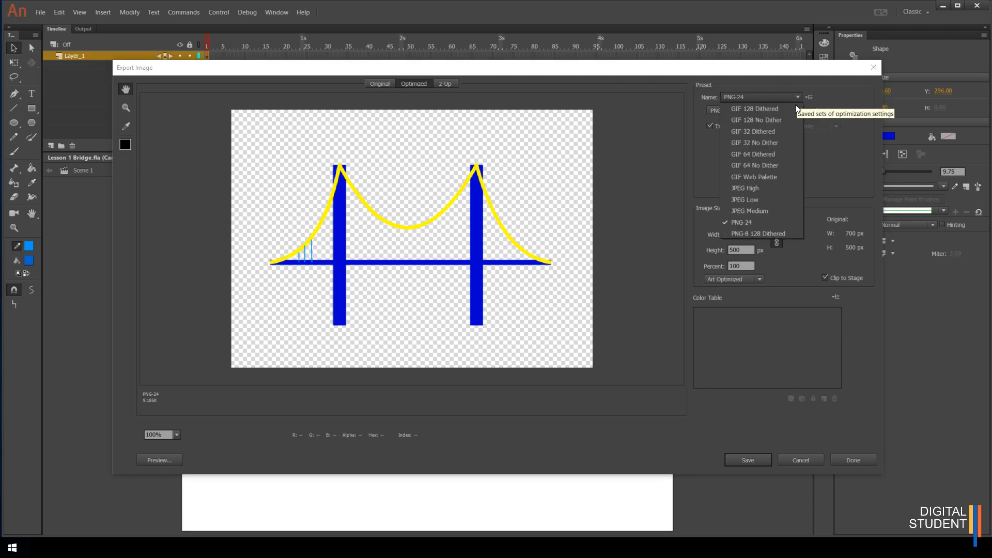
left_click(764, 233)
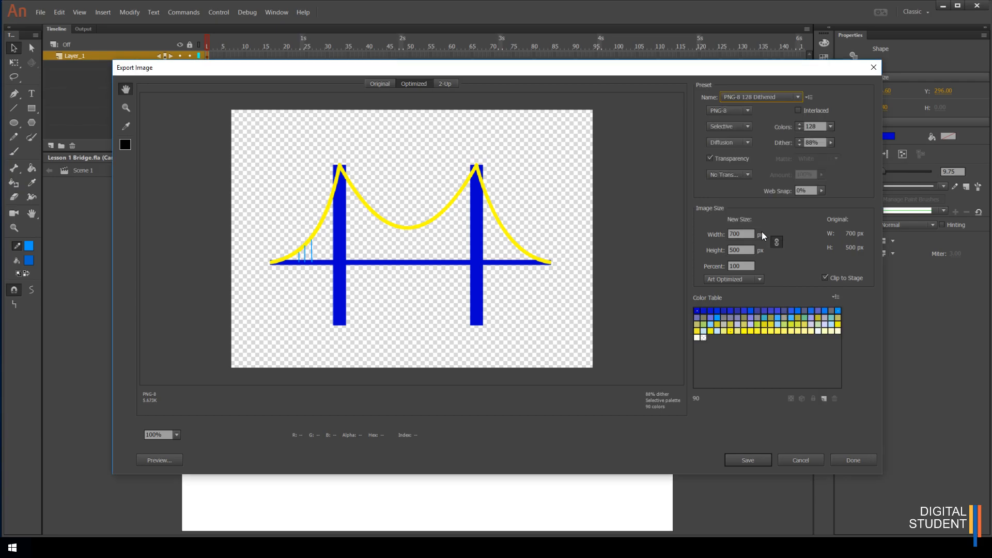
left_click(795, 97)
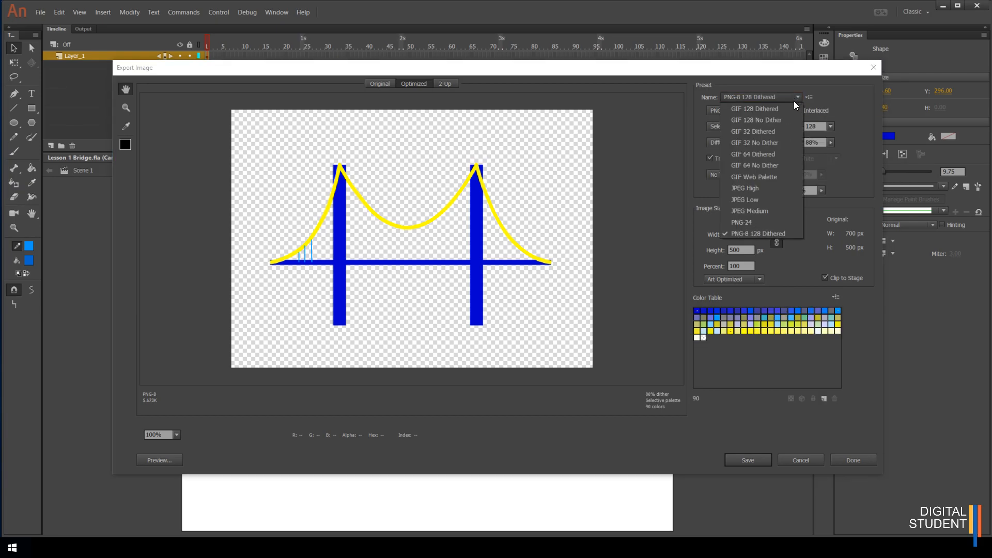
left_click(752, 224)
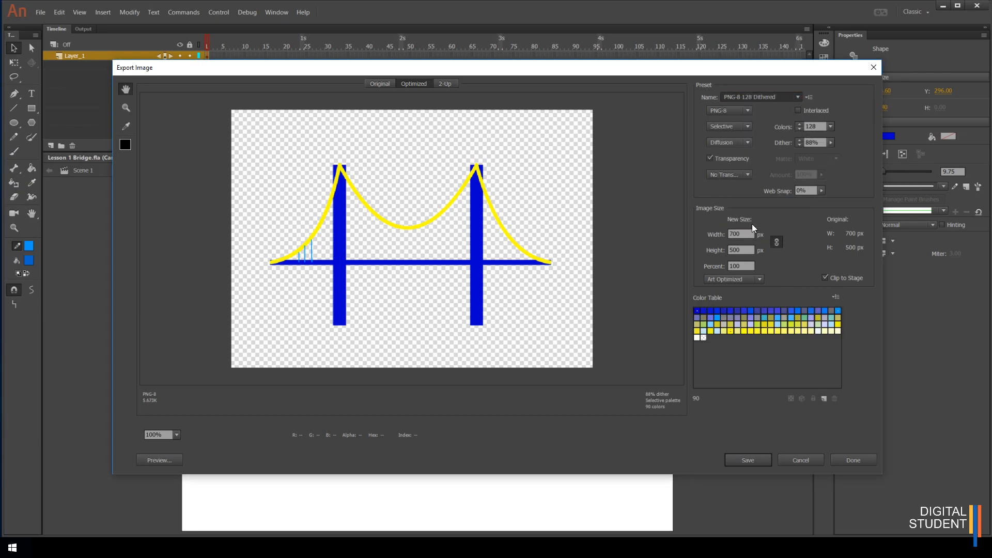
left_click(796, 98)
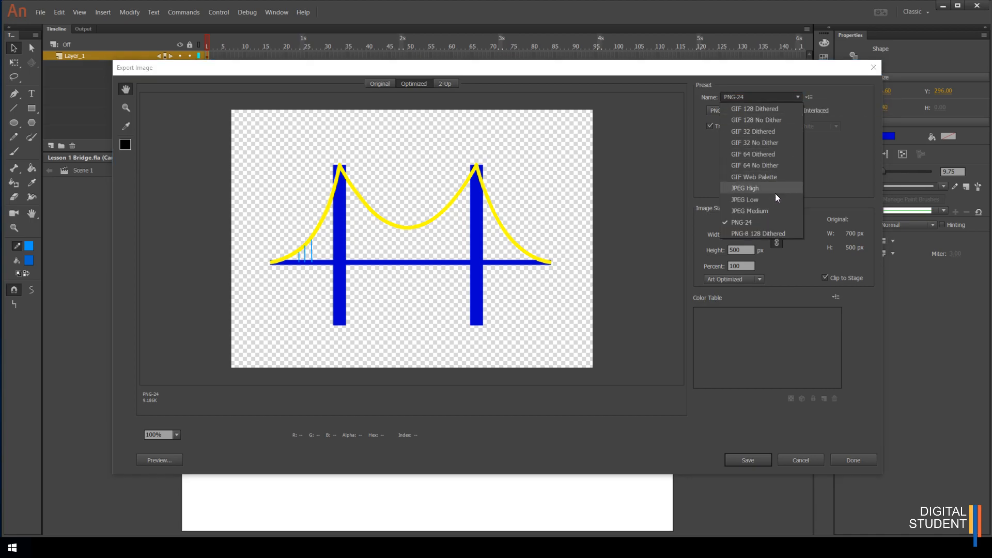
left_click(743, 188)
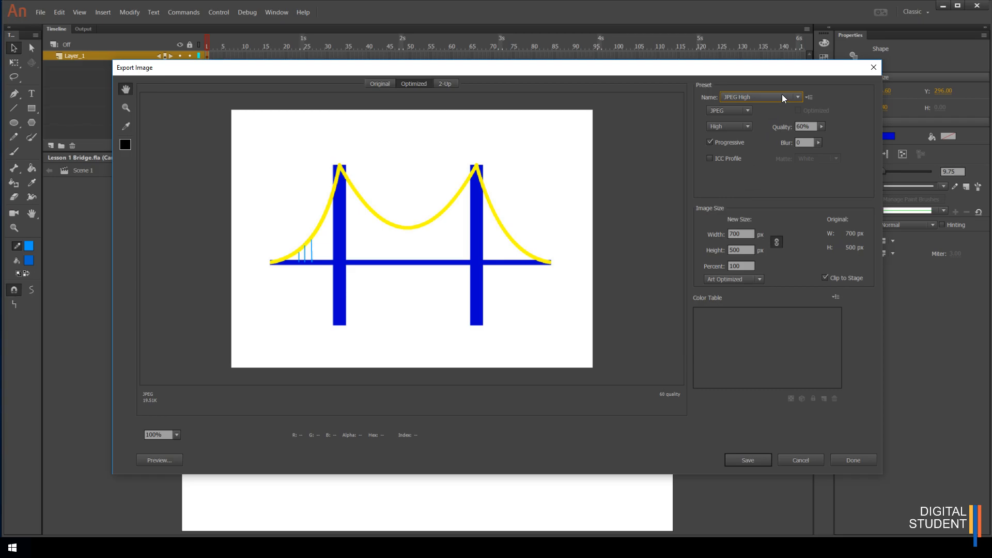
left_click(798, 96)
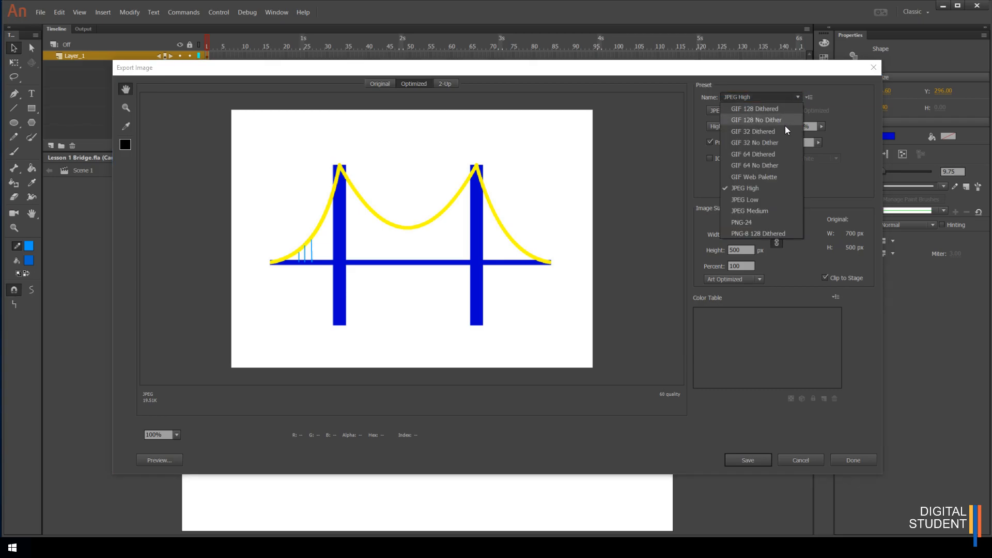
left_click(755, 222)
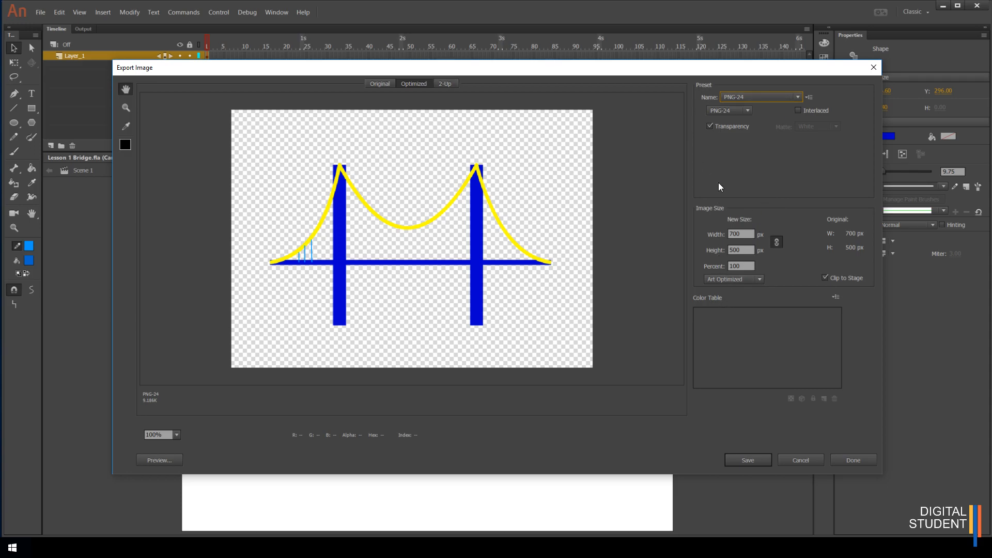
left_click(709, 126)
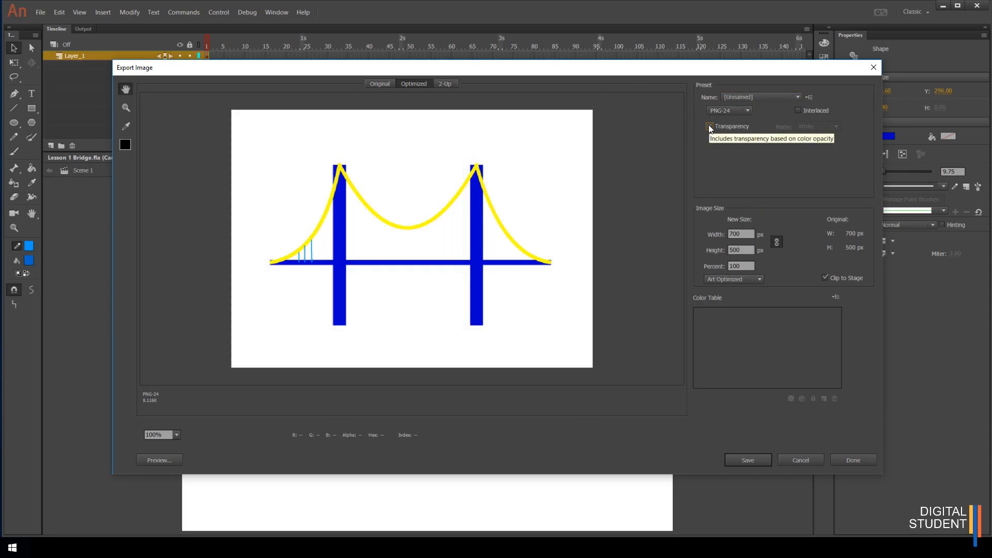
left_click(709, 126)
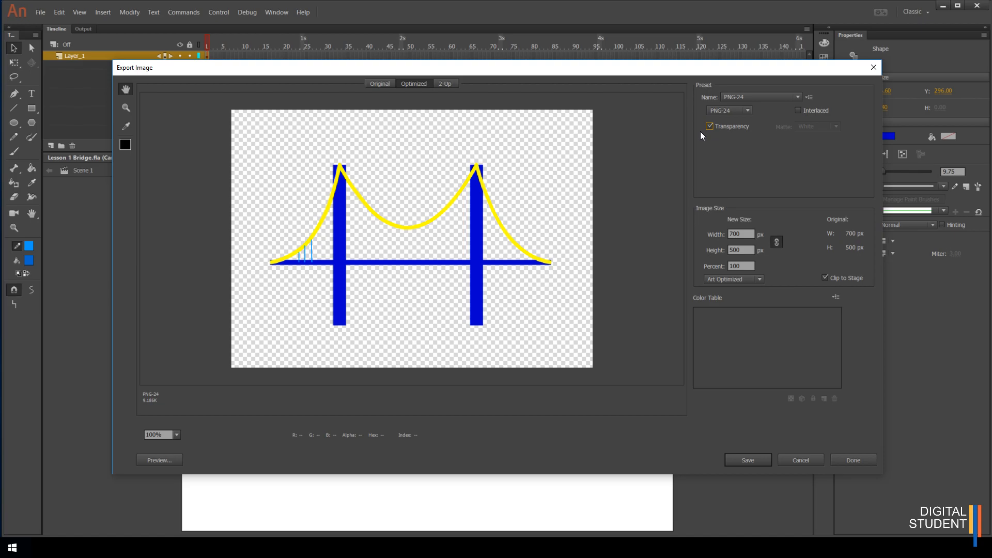
Export the drawing as a PNG image named Lesson-1-Bridge into the Adobe Animate - Drawing folder
left_click(746, 462)
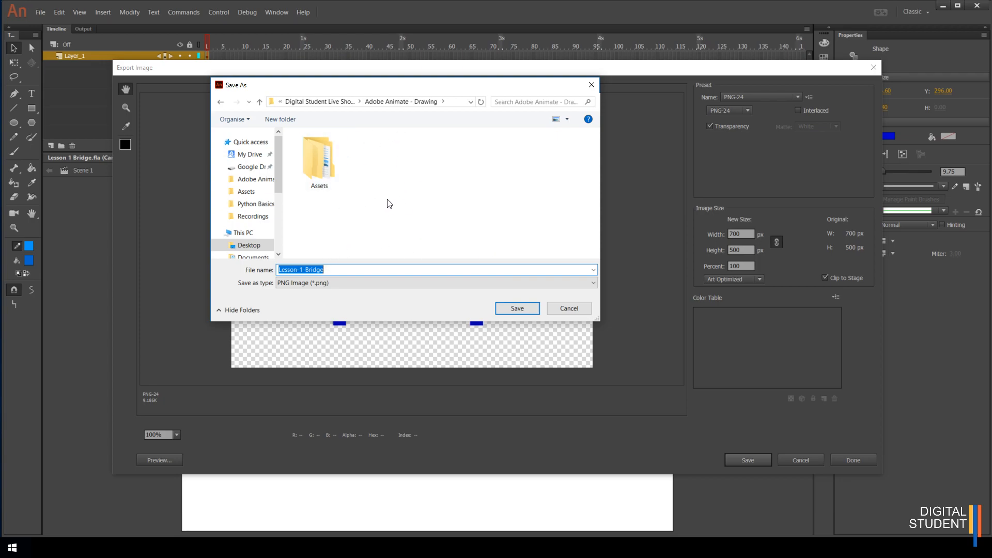
left_click(136, 548)
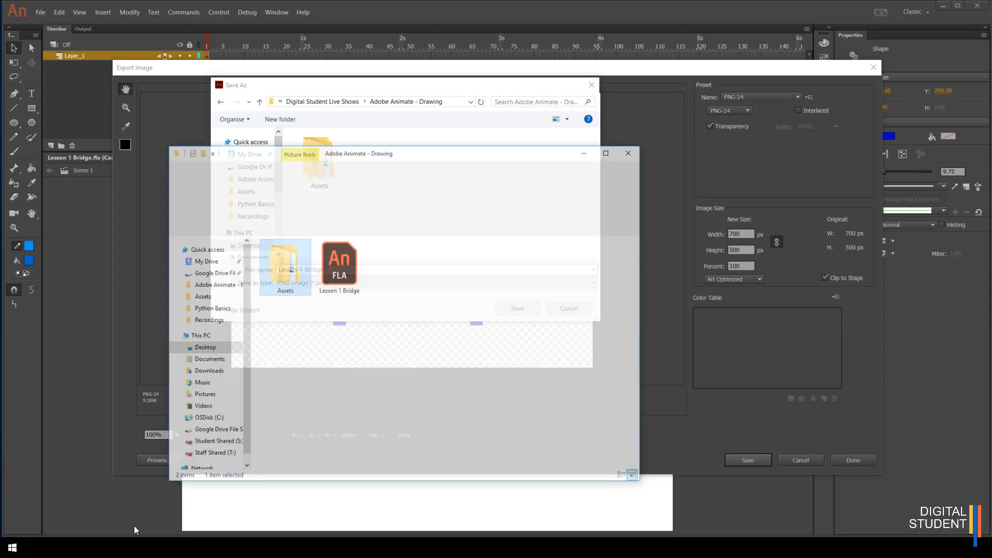
left_click_drag(429, 124, 568, 260)
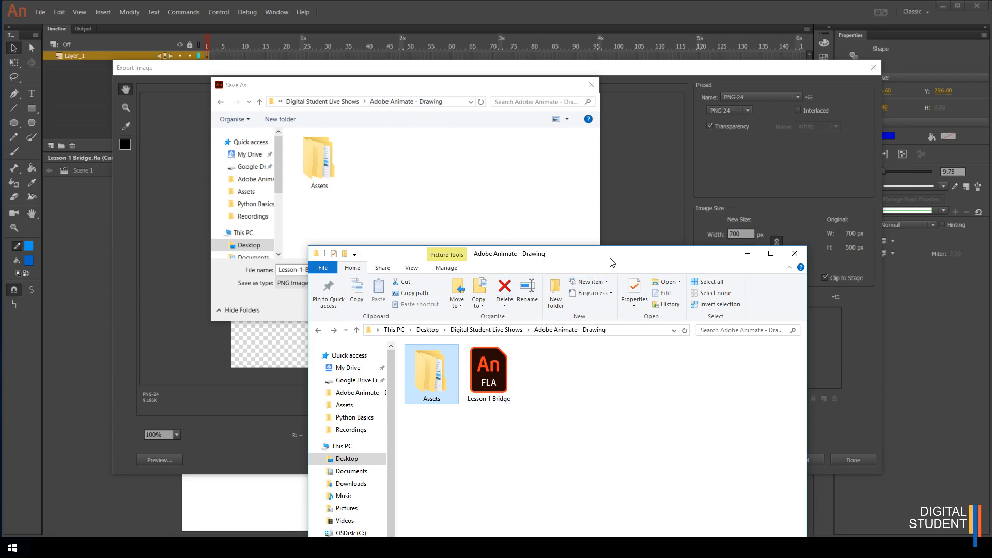
left_click_drag(612, 259, 669, 173)
left_click(765, 69)
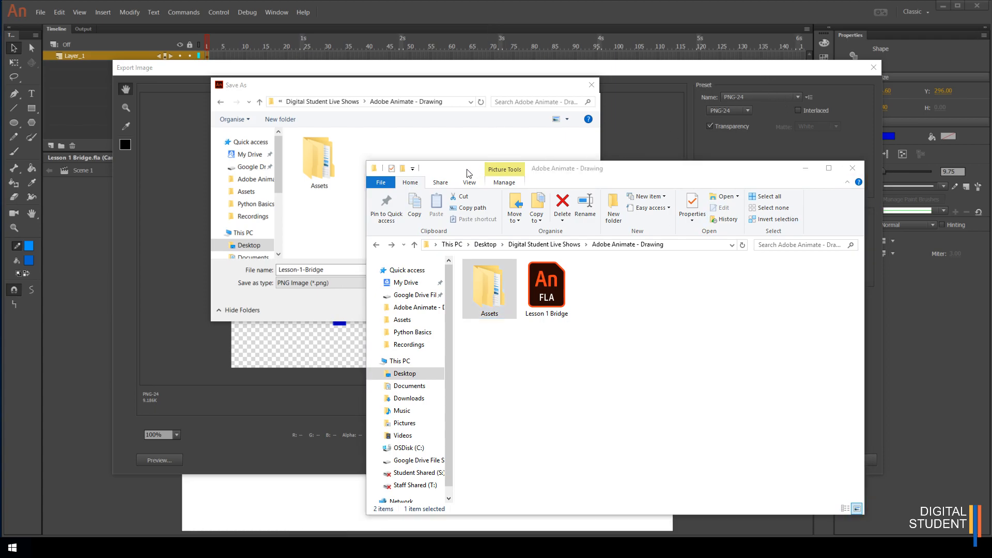
left_click(852, 168)
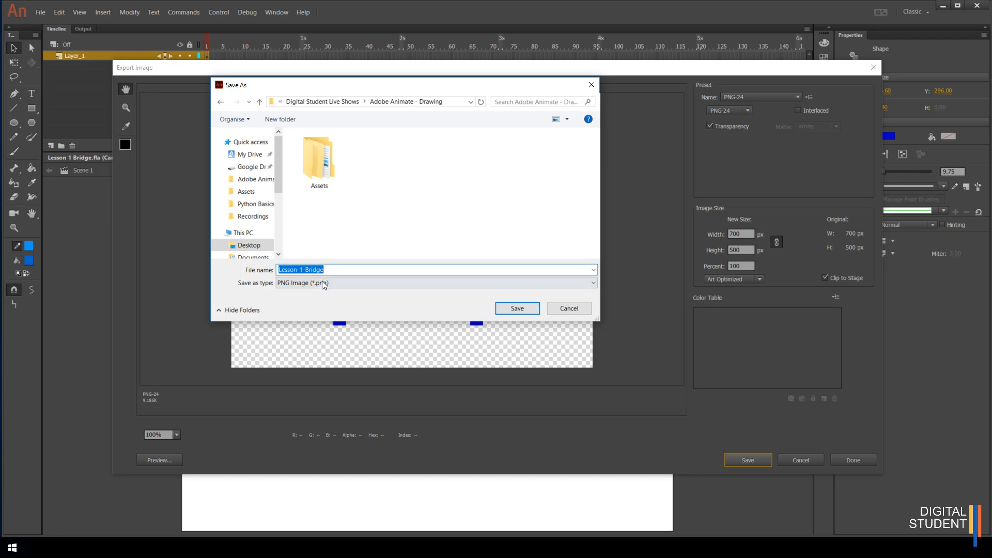
left_click(506, 308)
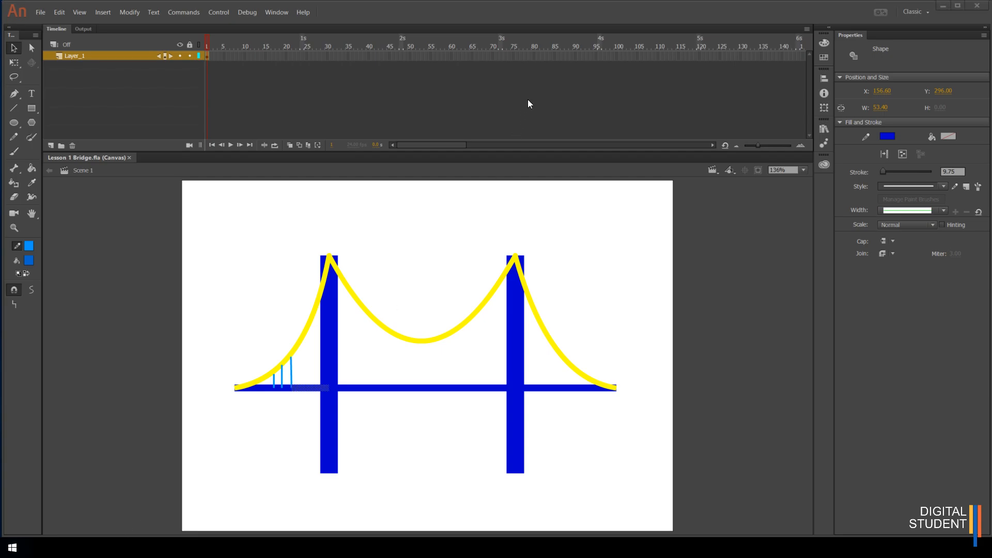
Open the exported Lesson-1-Bridge PNG from the Adobe Animate - Drawing folder to check it, then close it
key("super+e")
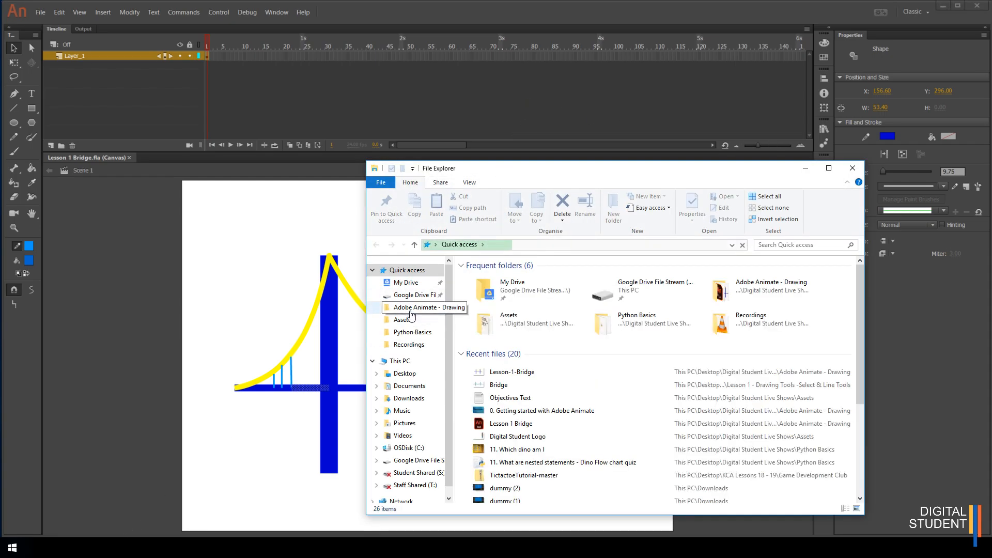
left_click(420, 307)
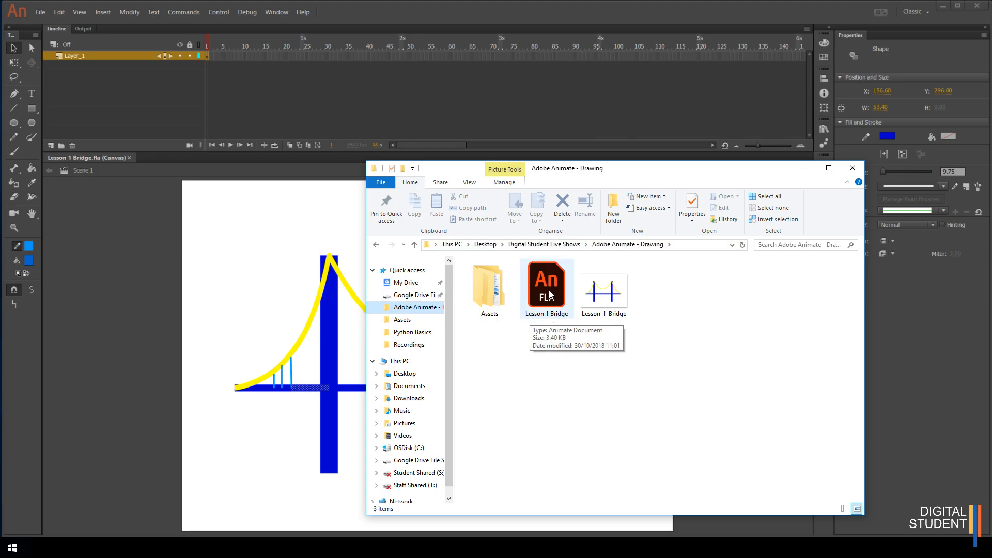
left_click(100, 271)
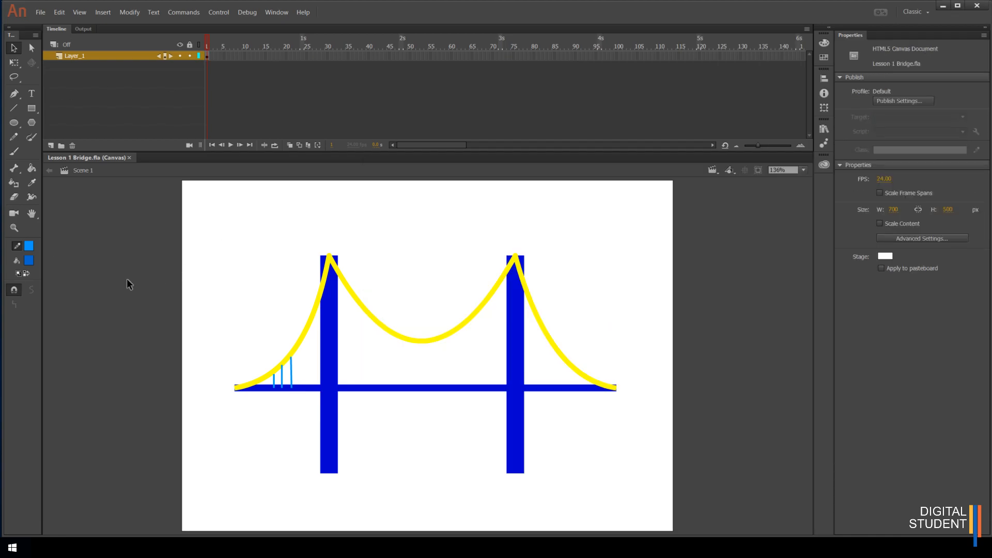
key("alt+Tab")
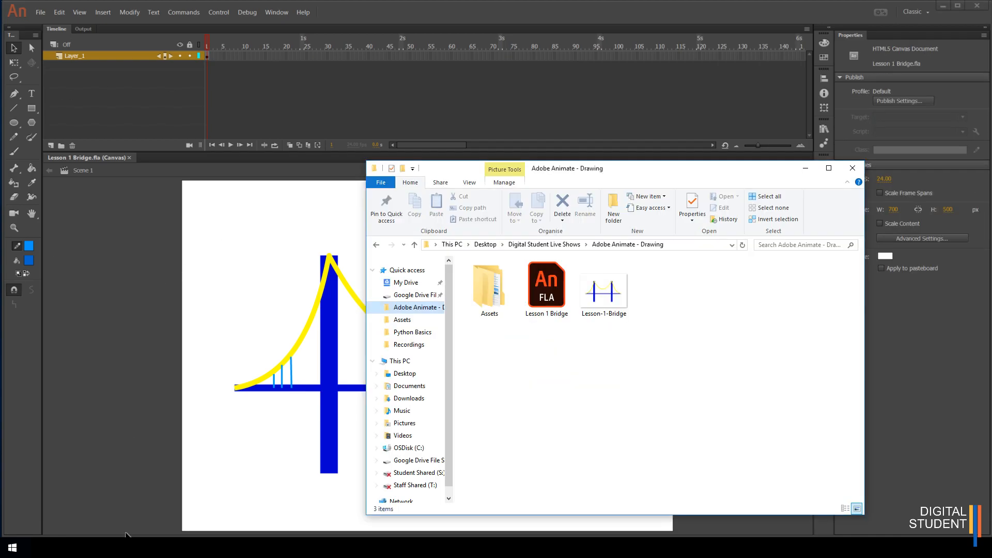
double_click(610, 296)
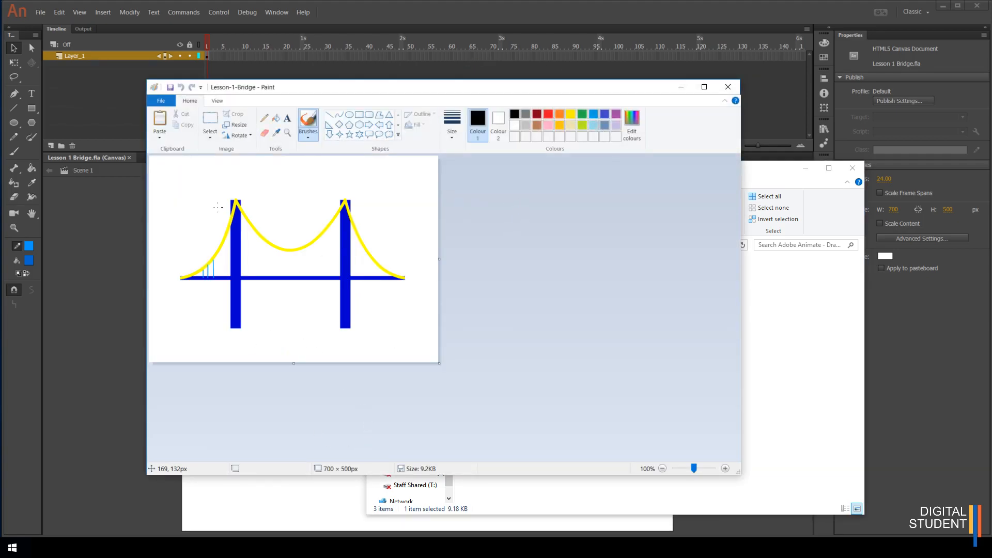
left_click(728, 86)
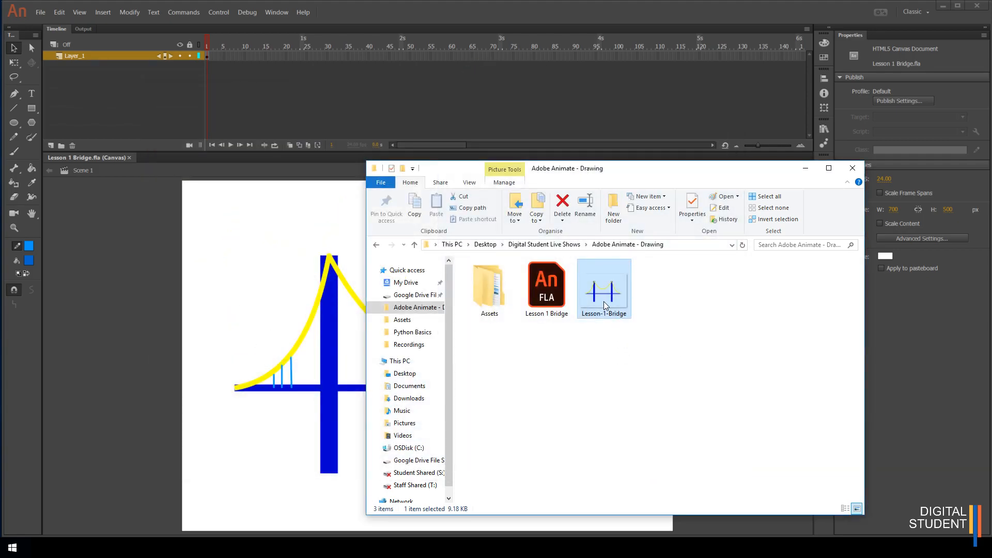